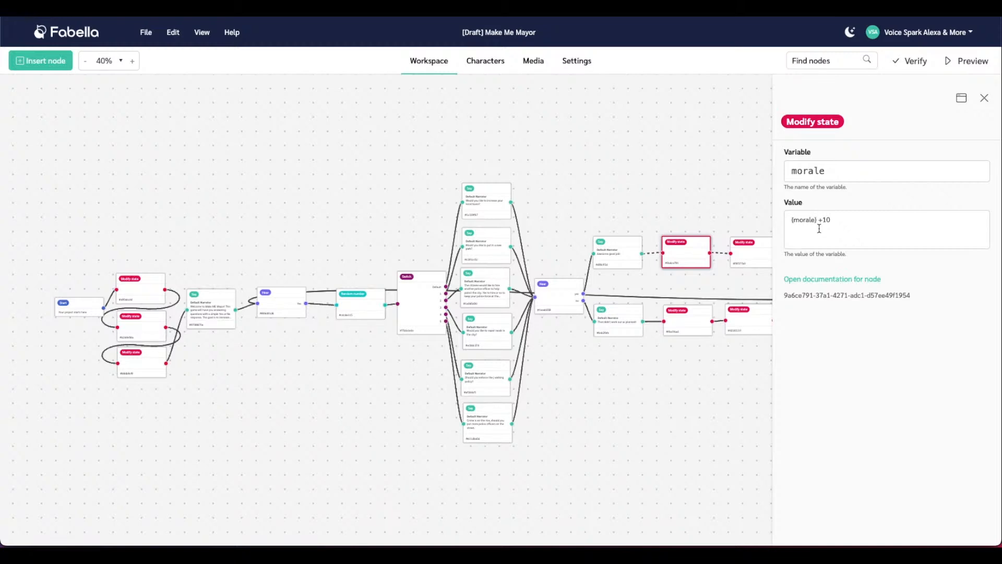
Step: Review the utterances of the opening Hear node and of the yes/no Hear node that follows the questions
click(617, 170)
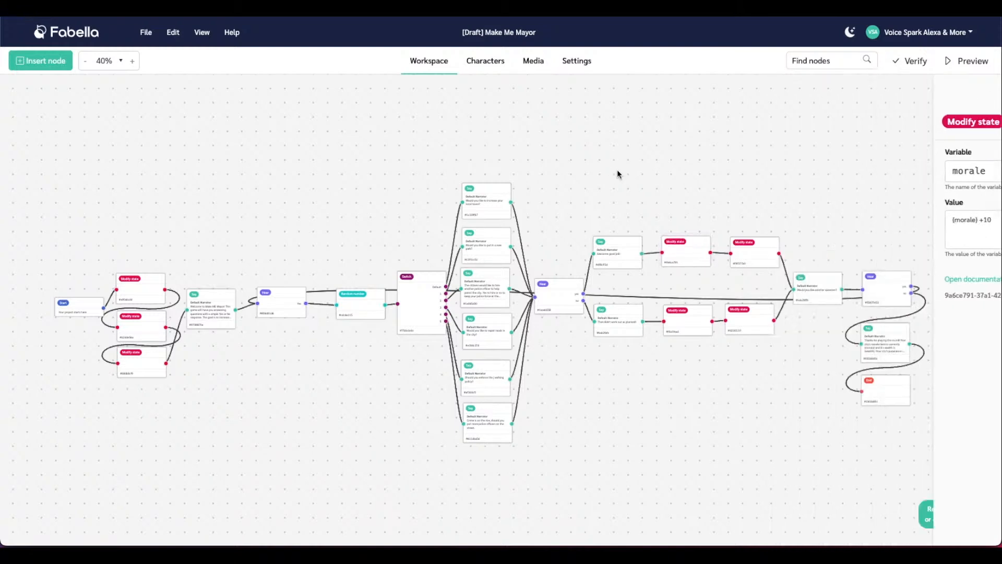
click(284, 297)
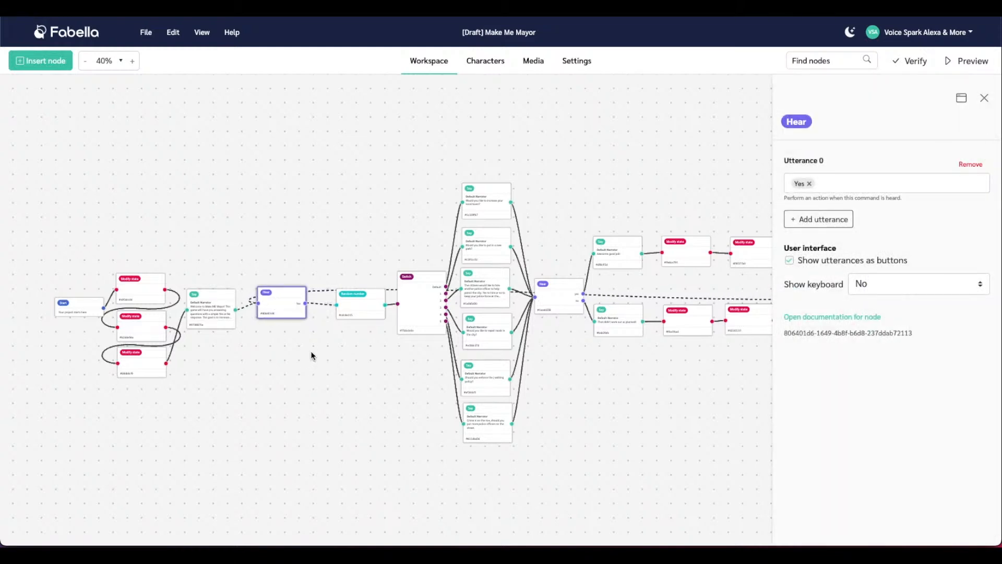
click(984, 98)
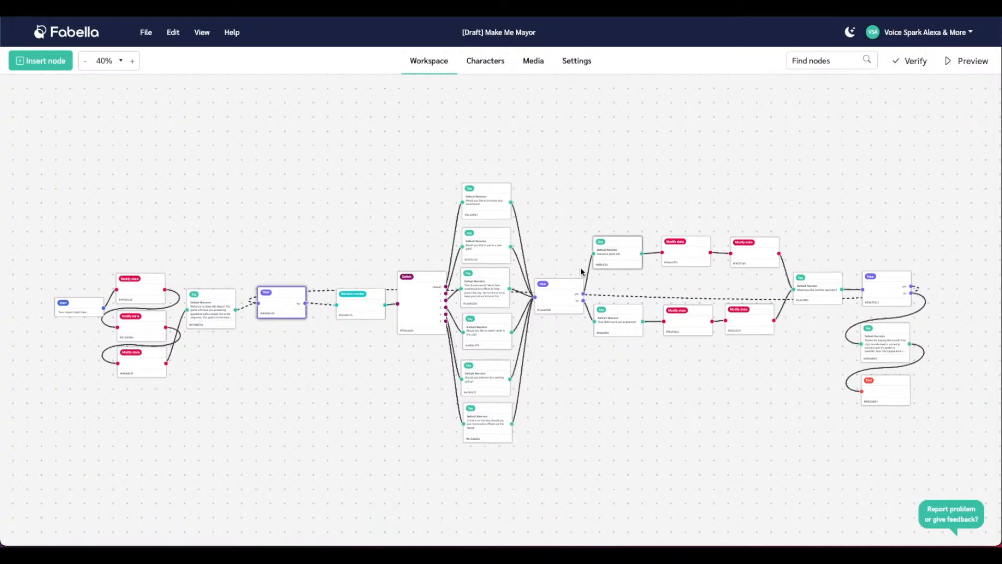
drag(560, 288, 552, 289)
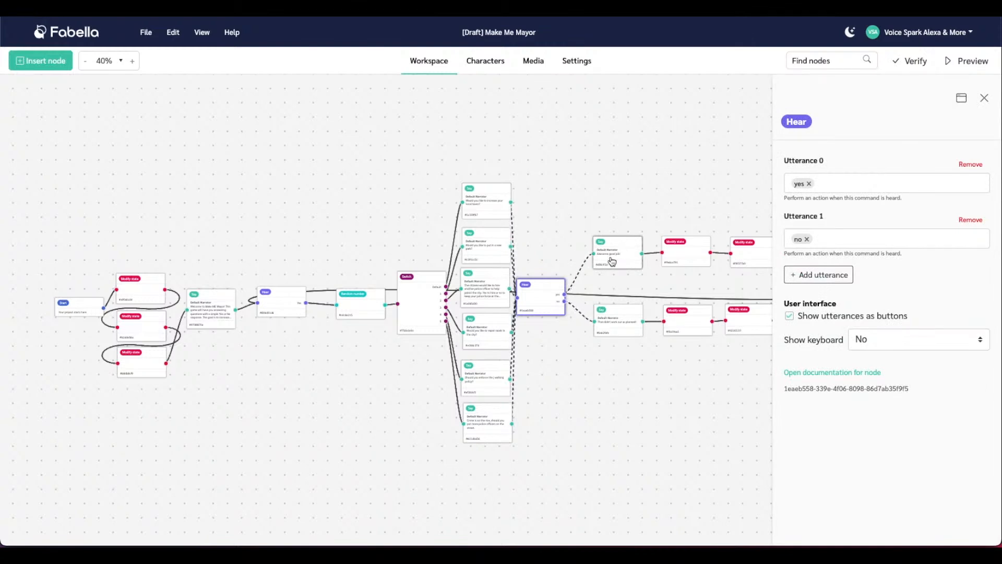
click(984, 98)
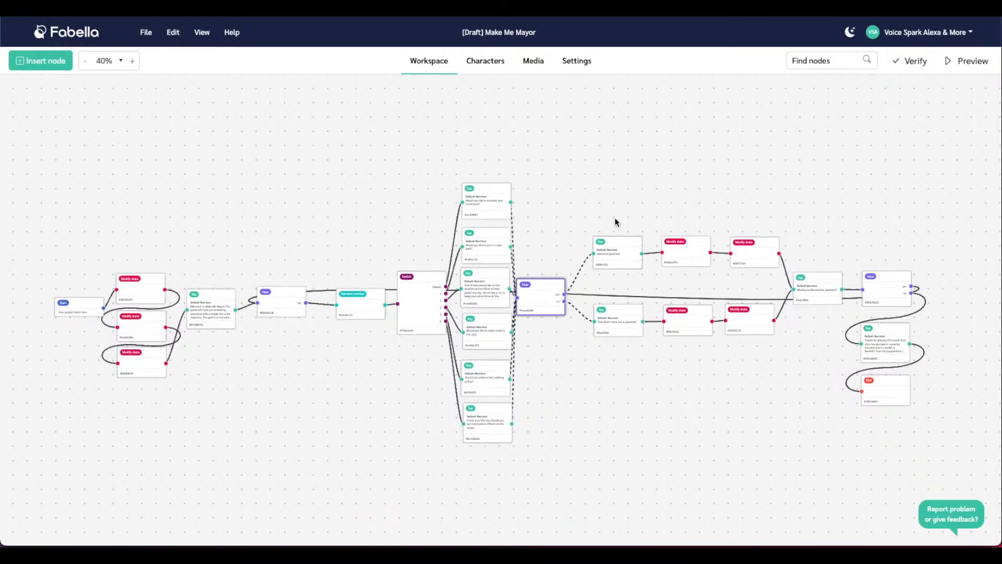
Step: Move the final Hear, thank-you Say and End nodes further right, stacked one below another, to free up space in the flow
drag(590, 223, 696, 162)
drag(754, 300, 589, 336)
drag(513, 190, 560, 212)
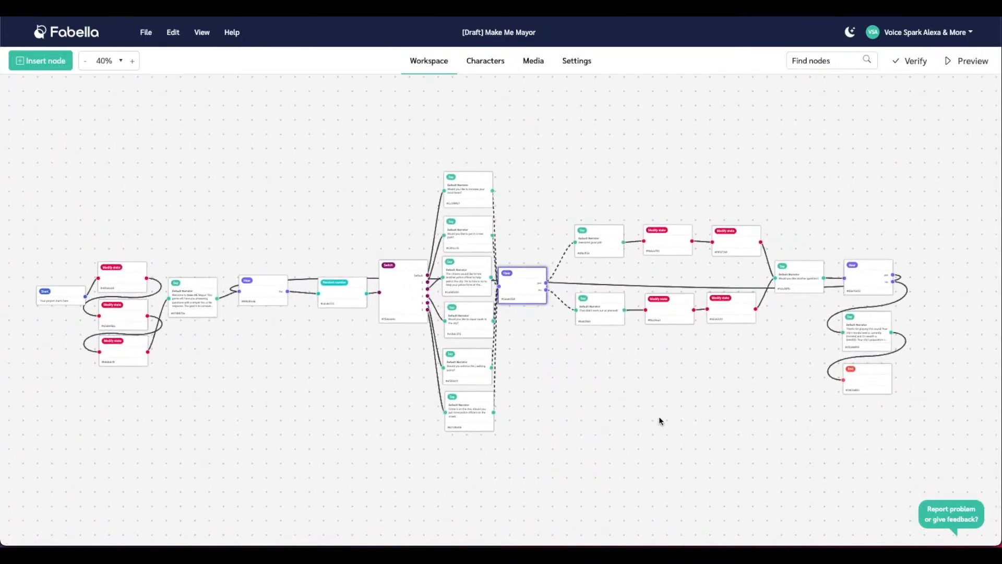
drag(776, 381, 471, 377)
drag(562, 269, 717, 245)
drag(571, 313, 724, 287)
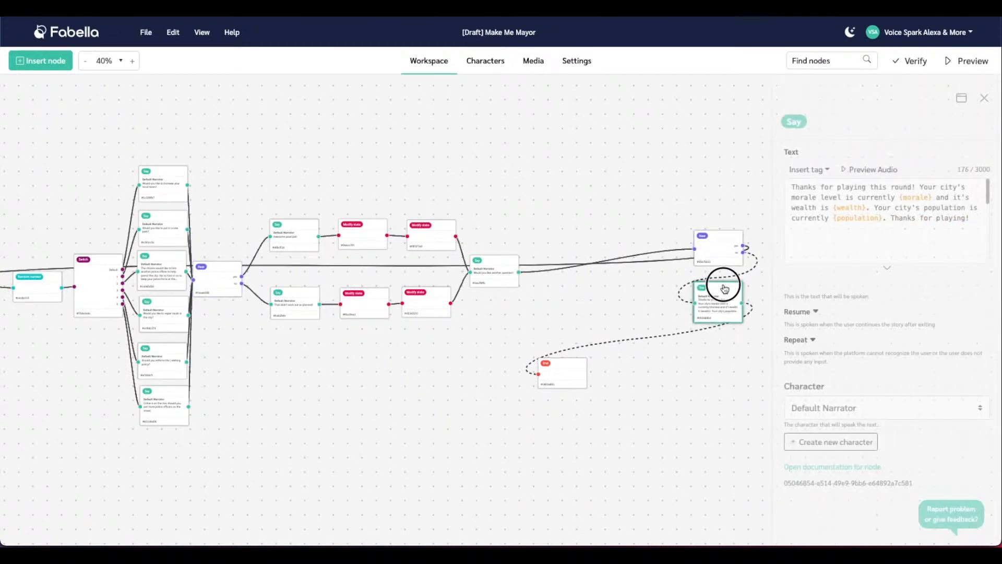
drag(569, 360, 748, 338)
Step: Shift the "Would you like another question?" node and both answer branches right, leaving a gap after the yes/no Hear node
drag(494, 262, 626, 262)
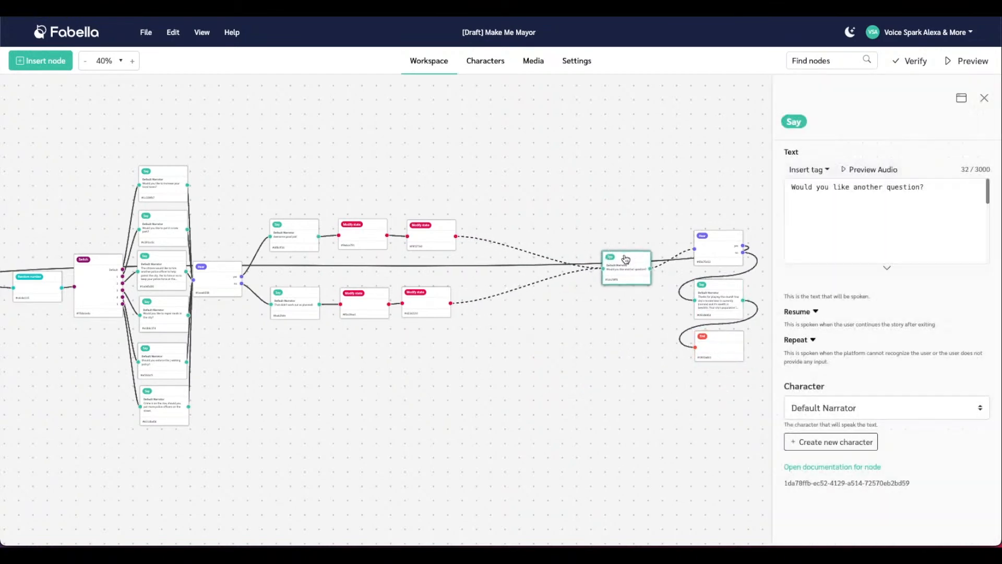
drag(431, 228, 556, 231)
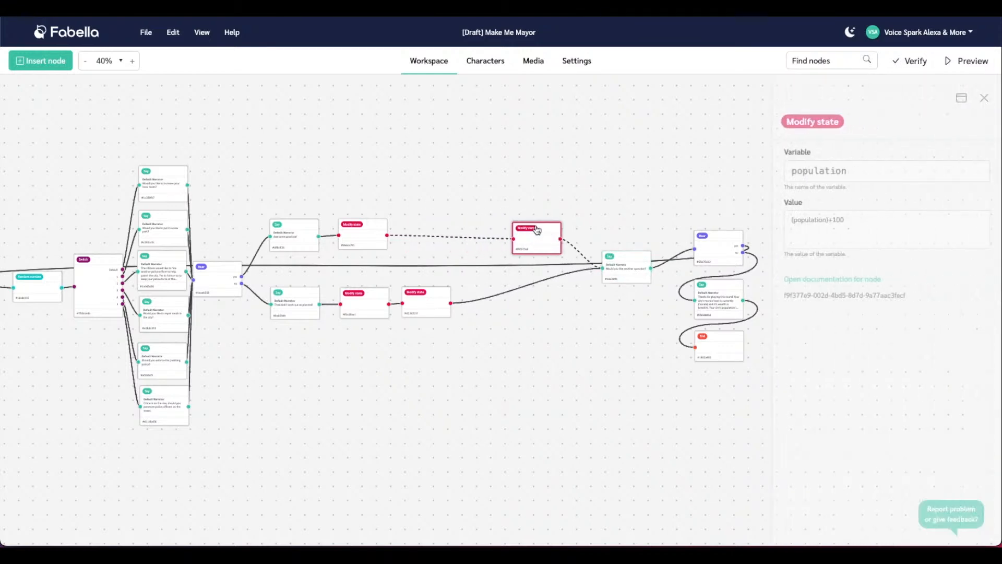
drag(435, 295, 541, 290)
click(389, 227)
drag(389, 228, 491, 229)
drag(366, 299, 462, 296)
drag(295, 230, 403, 231)
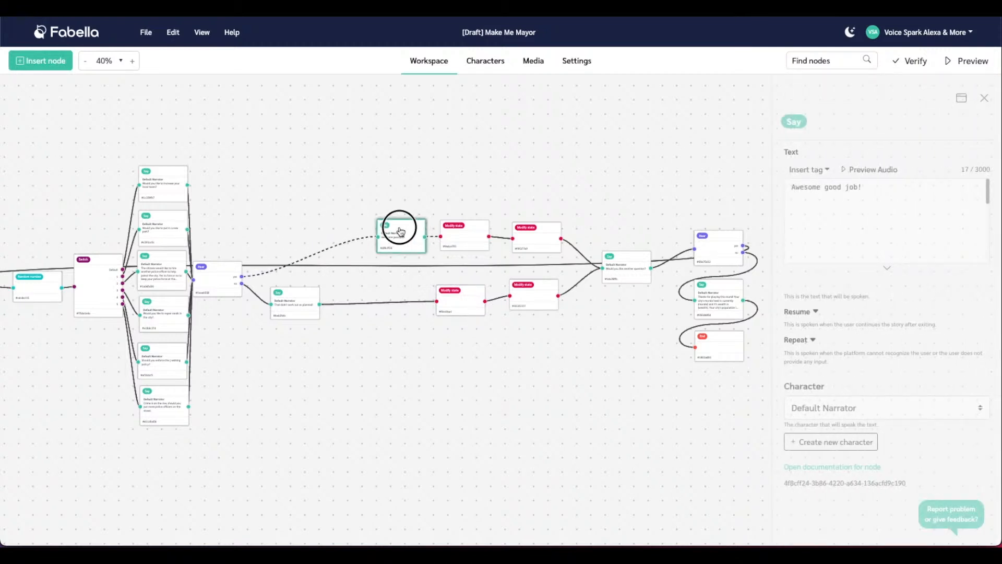
drag(295, 294, 400, 288)
click(302, 372)
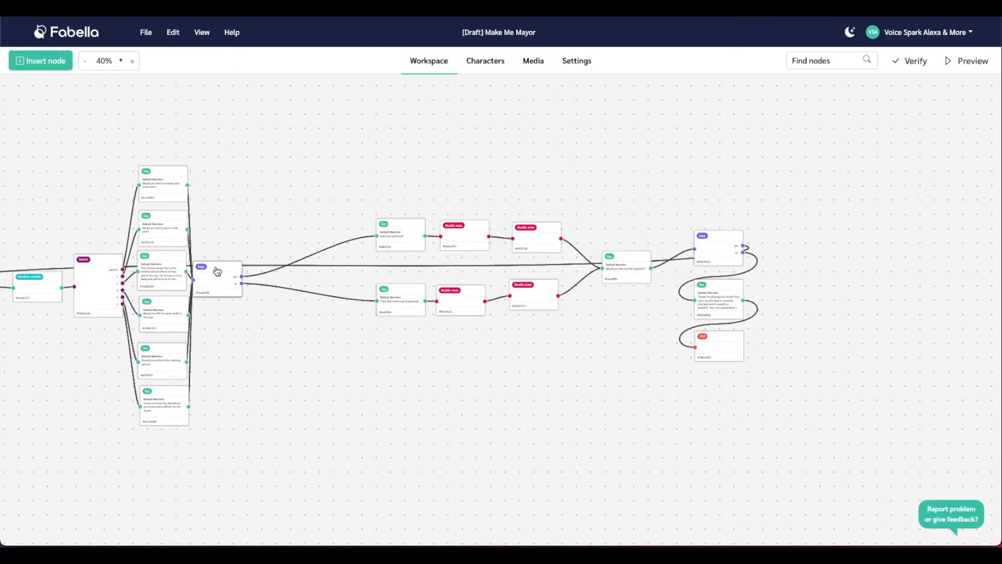
Step: Insert a Modify state node in the gap, just below and right of the yes/no Hear node
right_click(277, 328)
mouse_move(290, 335)
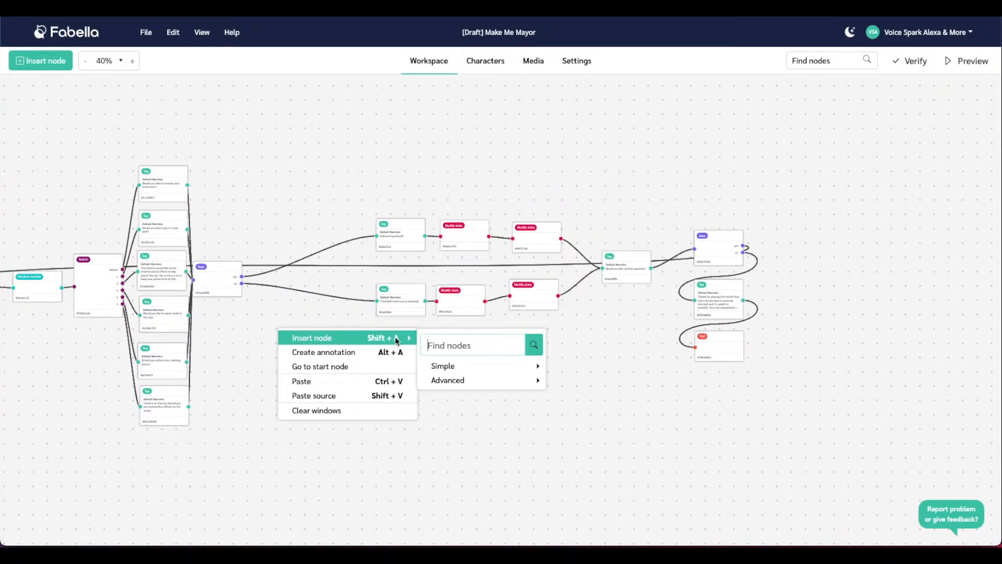
text(m)
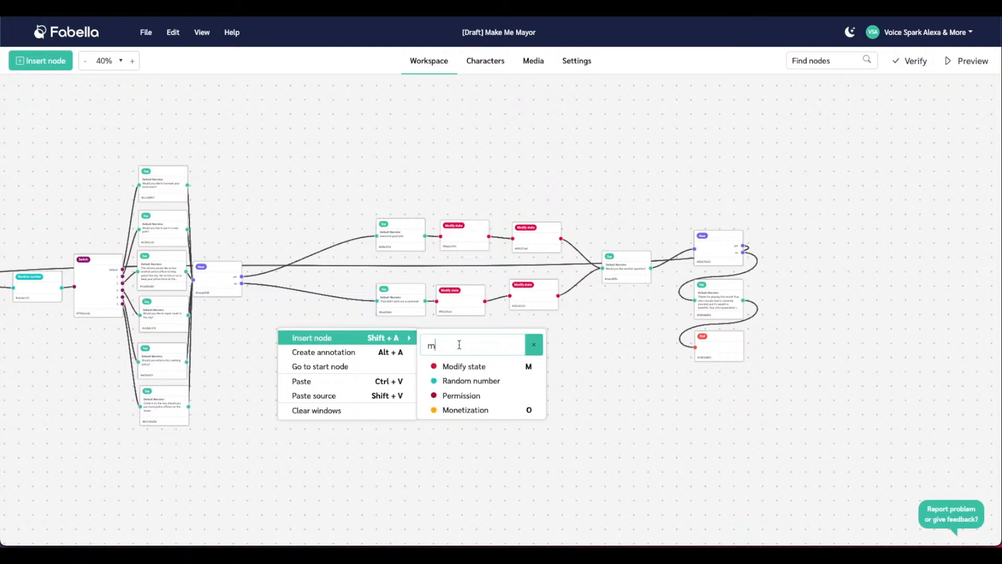
click(460, 367)
drag(486, 375, 280, 319)
Step: Set the new Modify state node's variable to session and its value to {session} +1
double_click(850, 171)
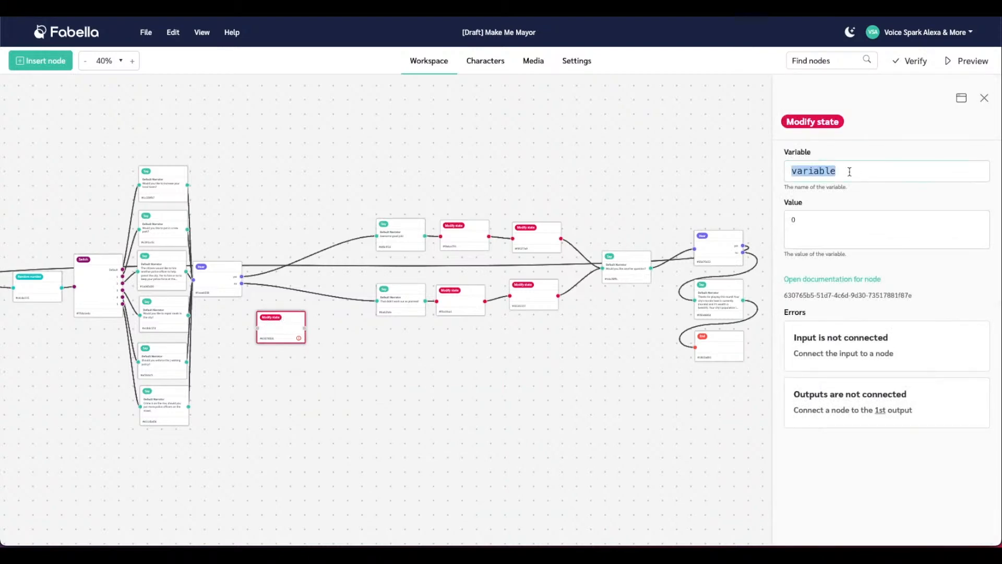
text(S)
click(810, 220)
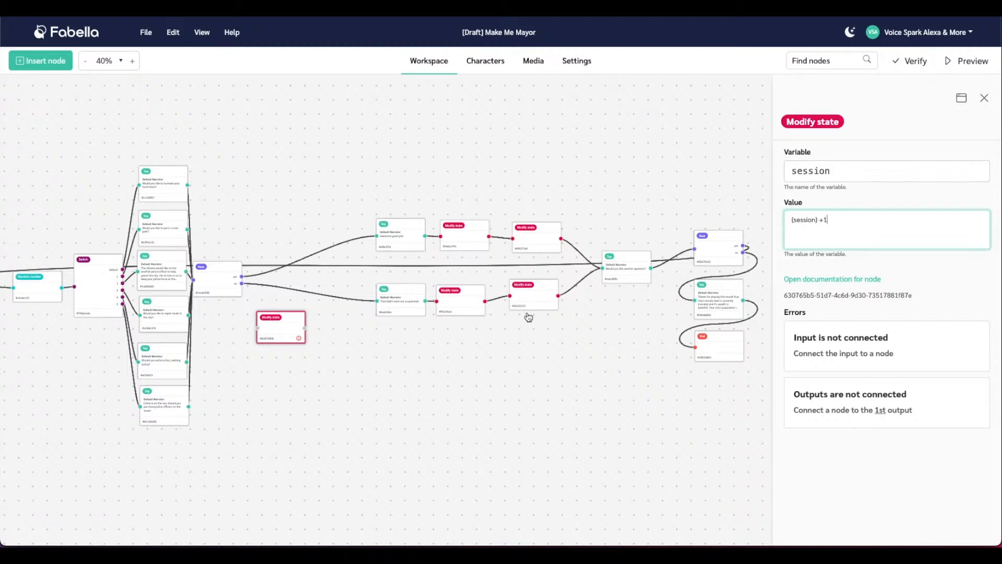
Step: Connect the session node between the yes/no Hear node and the "Awesome good job!" Say node, and place it in the upper branch
drag(284, 324, 255, 285)
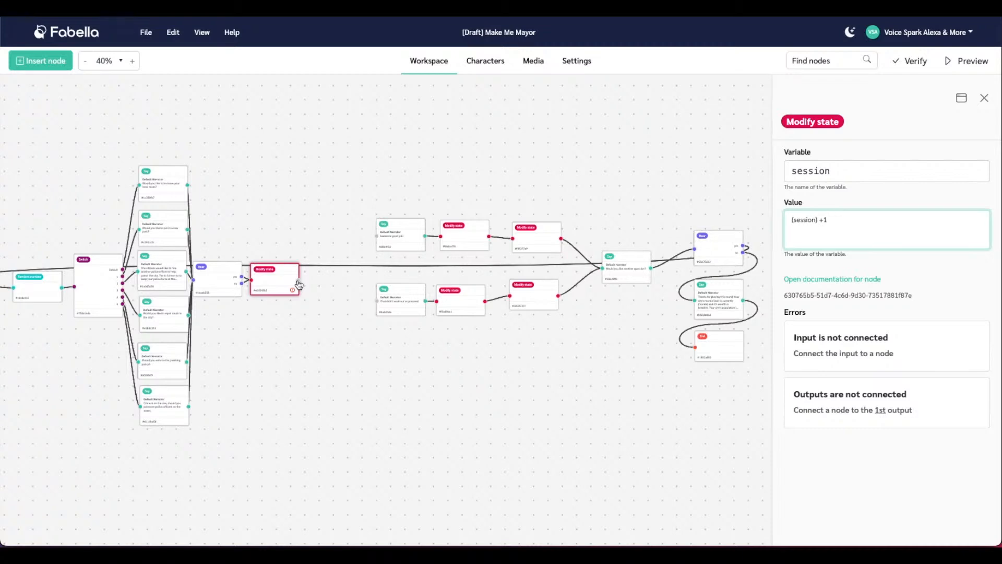
drag(299, 280, 377, 236)
drag(298, 281, 377, 302)
drag(293, 282, 377, 237)
drag(278, 271, 300, 230)
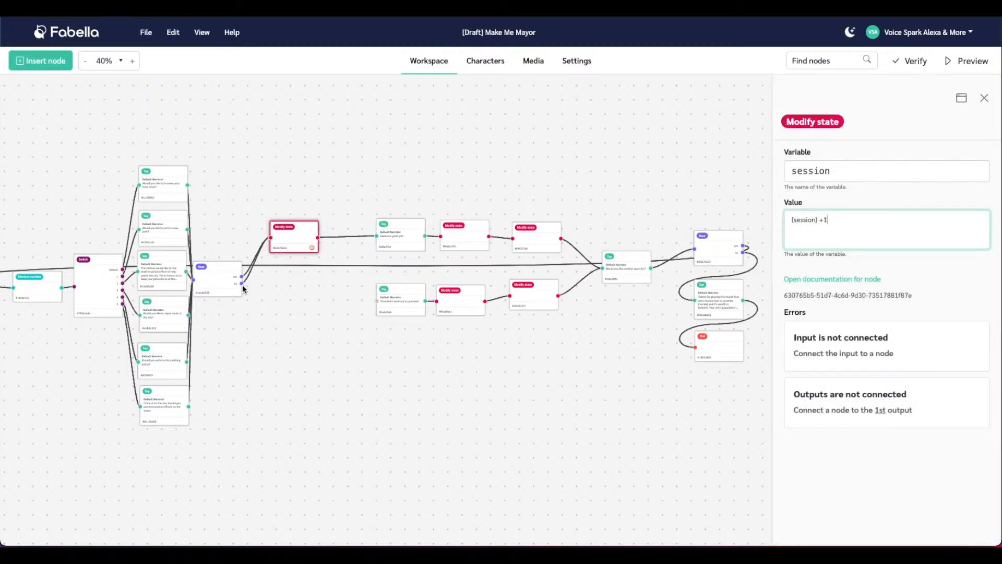
click(296, 241)
key(ctrl+d)
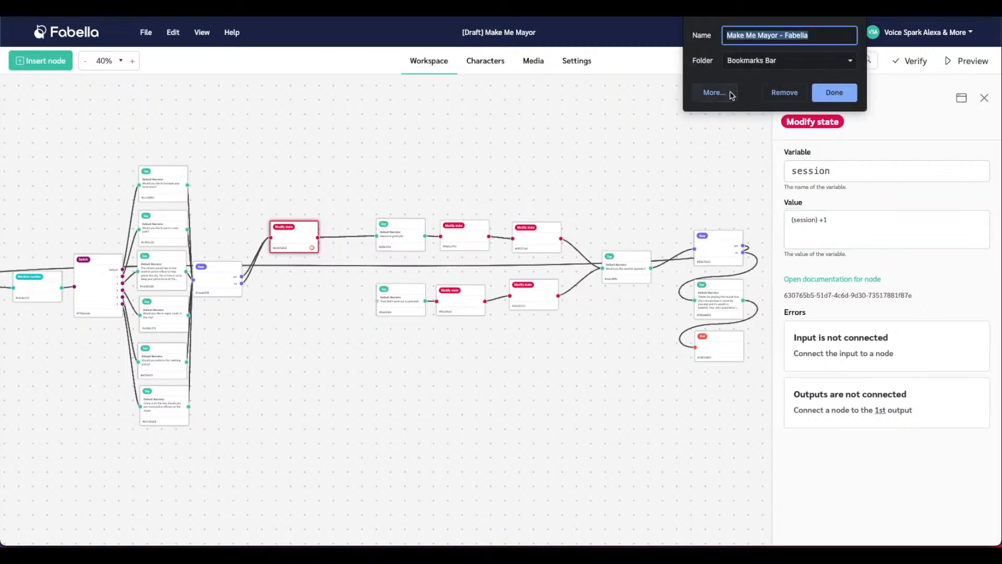
click(834, 96)
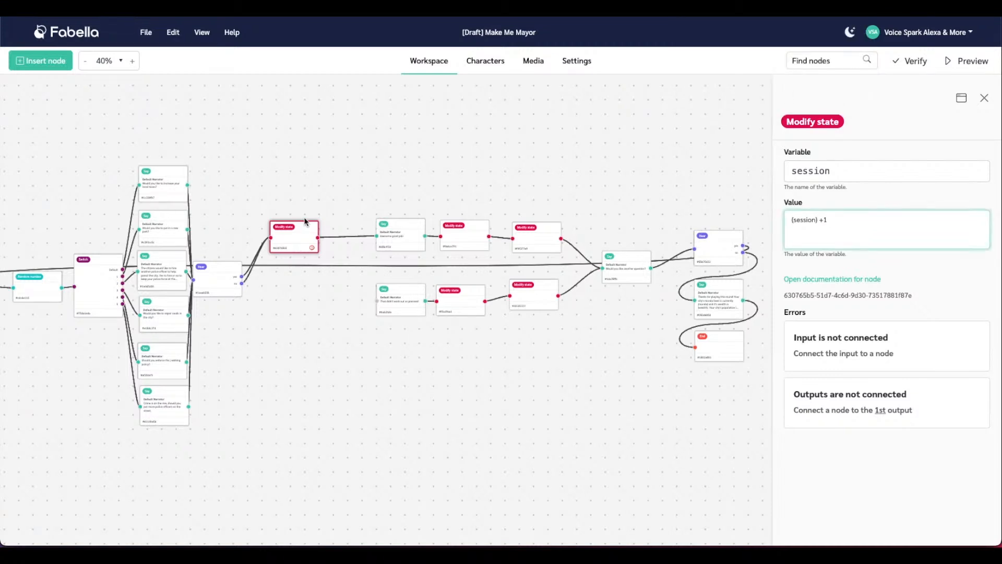
key(ctrl+d)
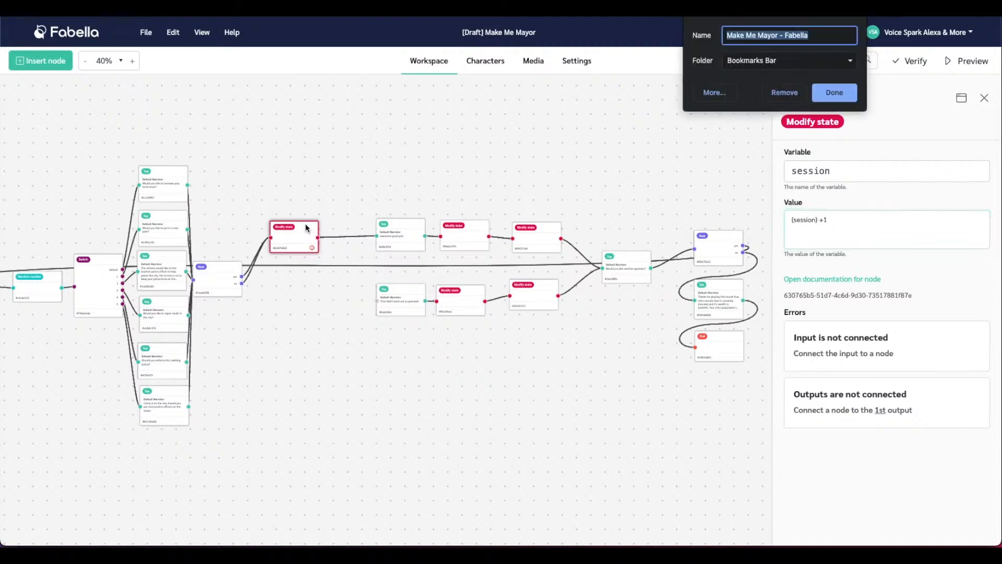
click(834, 93)
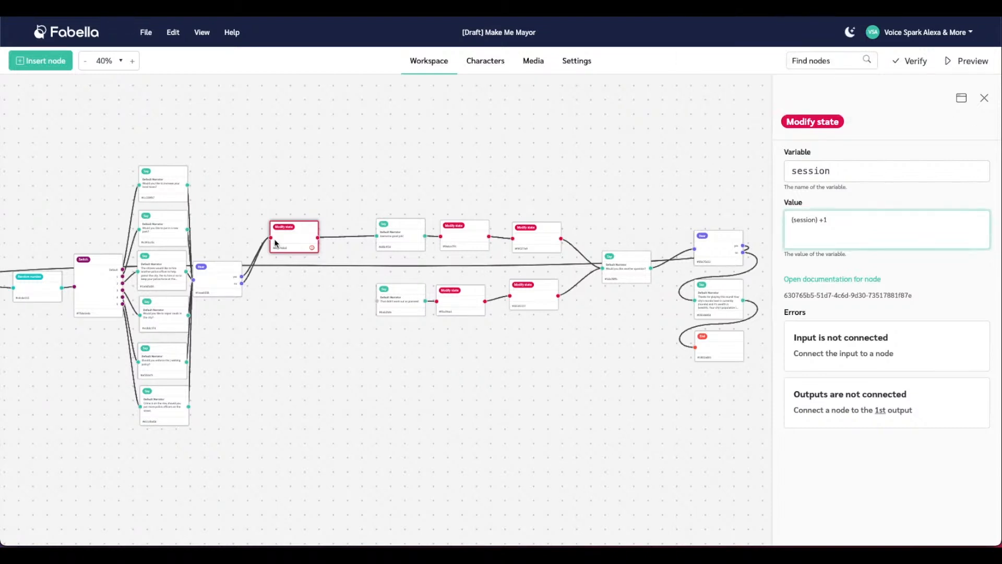
Step: Duplicate the session Modify state node and place the copy below the original, in the lower answer branch
right_click(290, 240)
click(313, 290)
drag(299, 258, 292, 304)
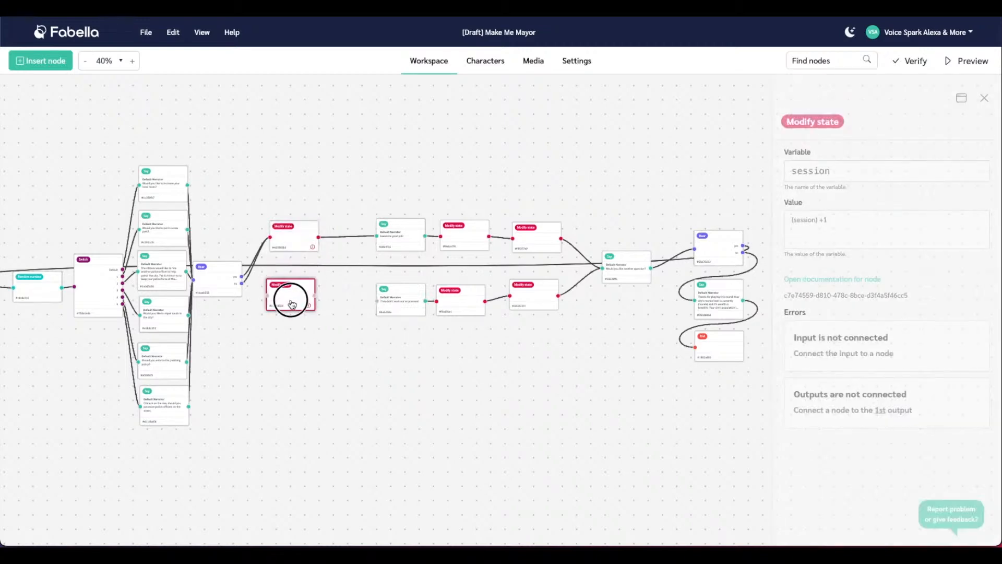
Step: Connect the copy between the Hear node's no output and the lower reply Say node, and move both reply nodes closer
drag(242, 284, 378, 288)
drag(399, 226, 378, 225)
click(415, 393)
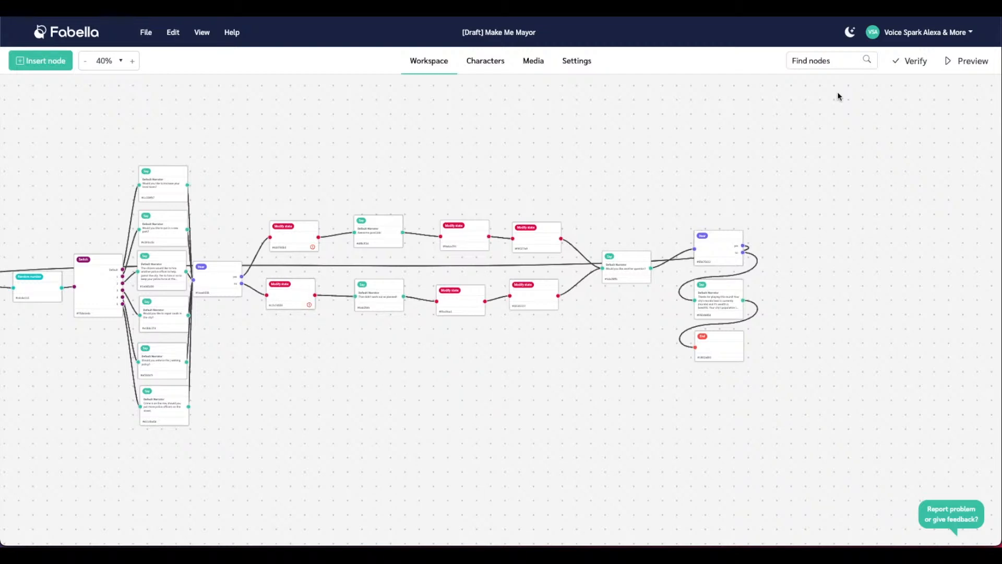
Step: Verify the project for errors and check the variable and value of the lower session node
click(923, 58)
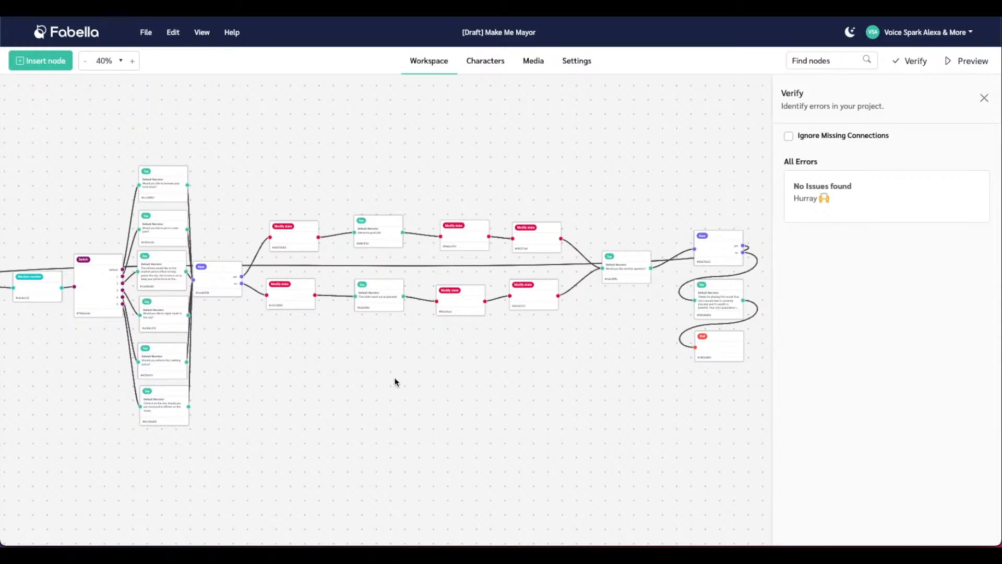
click(305, 288)
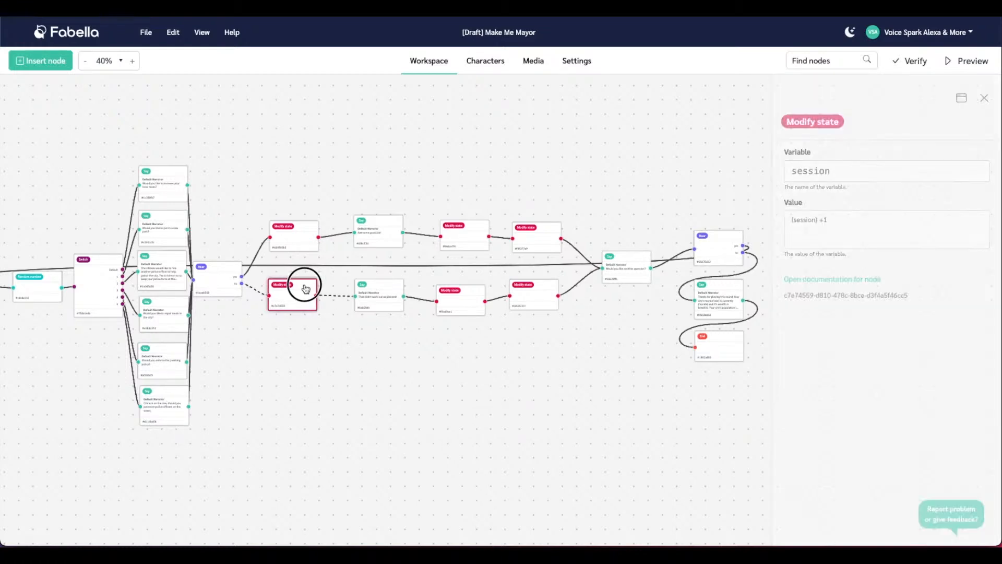
click(224, 361)
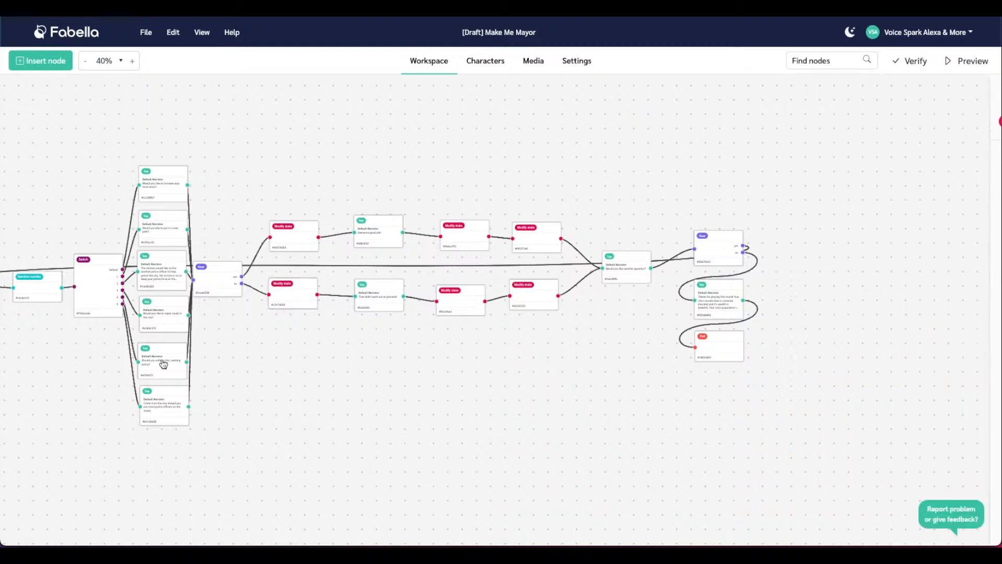
Step: Move the yes/no Hear node slightly up and right, clear of the column of question Say nodes
drag(107, 362, 353, 362)
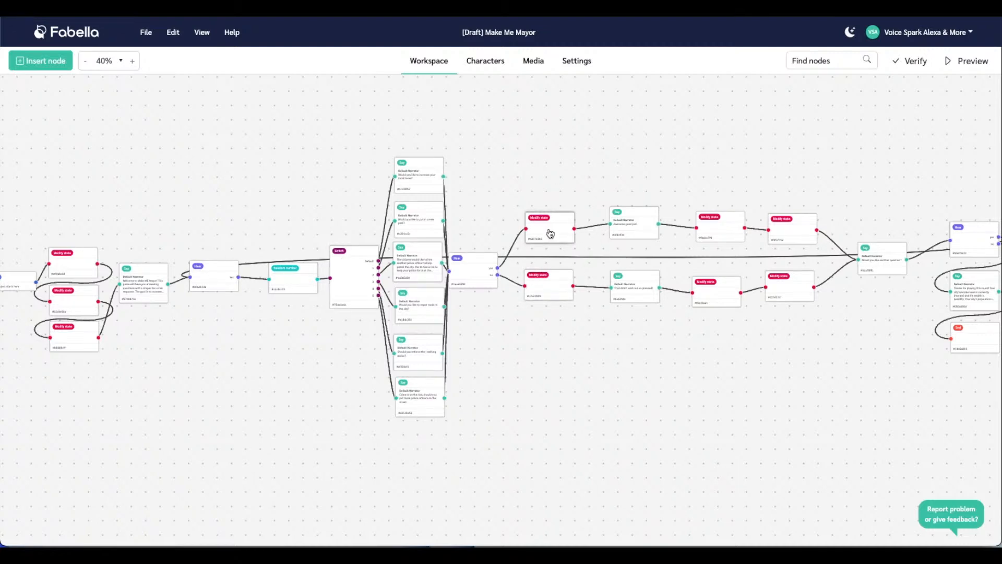
click(468, 260)
drag(469, 260, 481, 247)
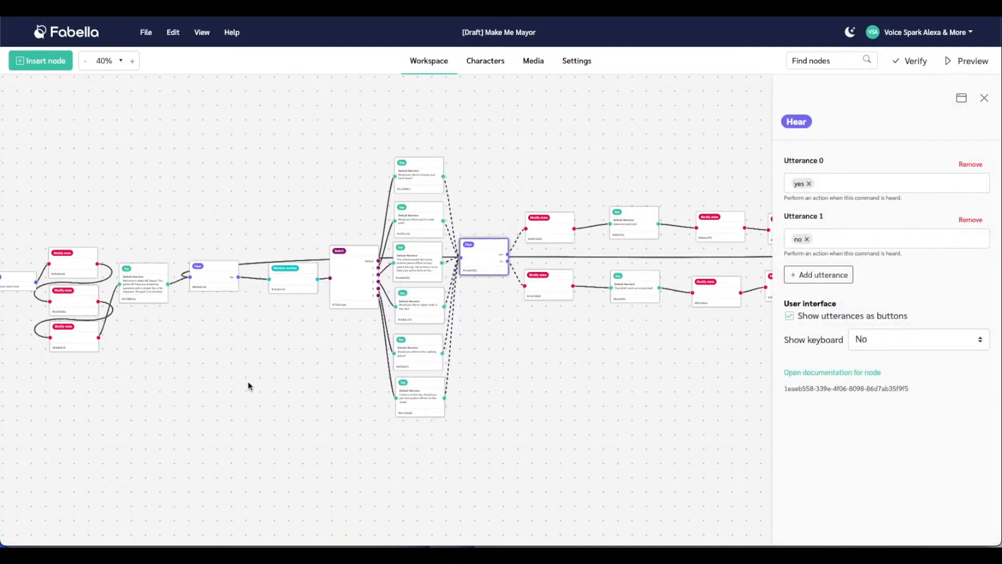
click(985, 98)
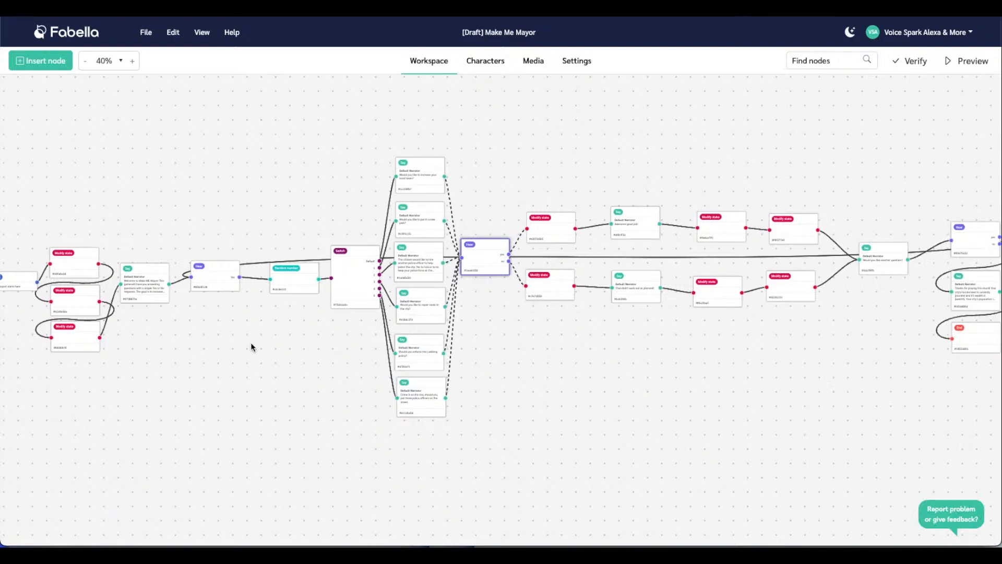
Step: Insert a Condition node on the canvas below the opening Hear node that listens for Yes
click(217, 272)
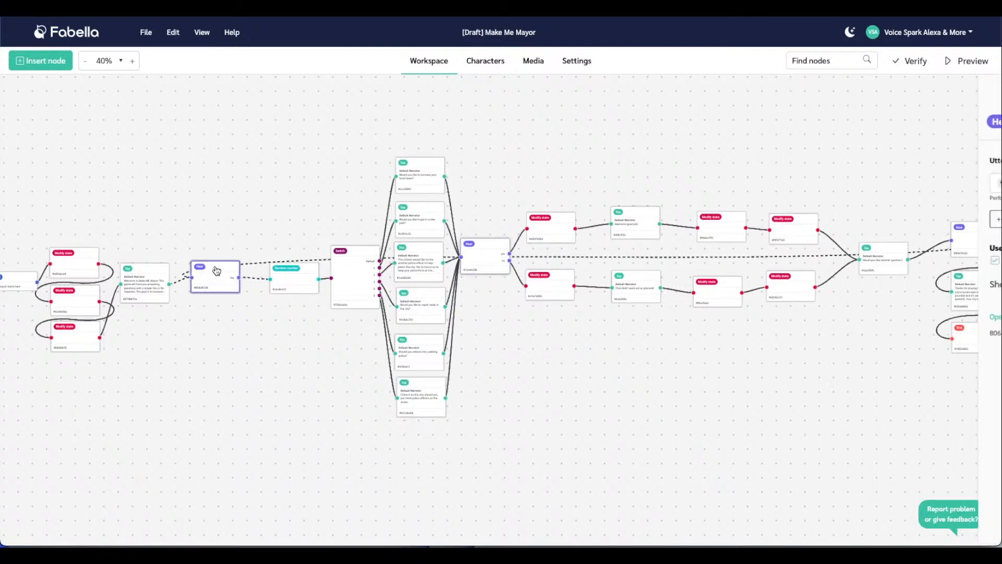
click(236, 337)
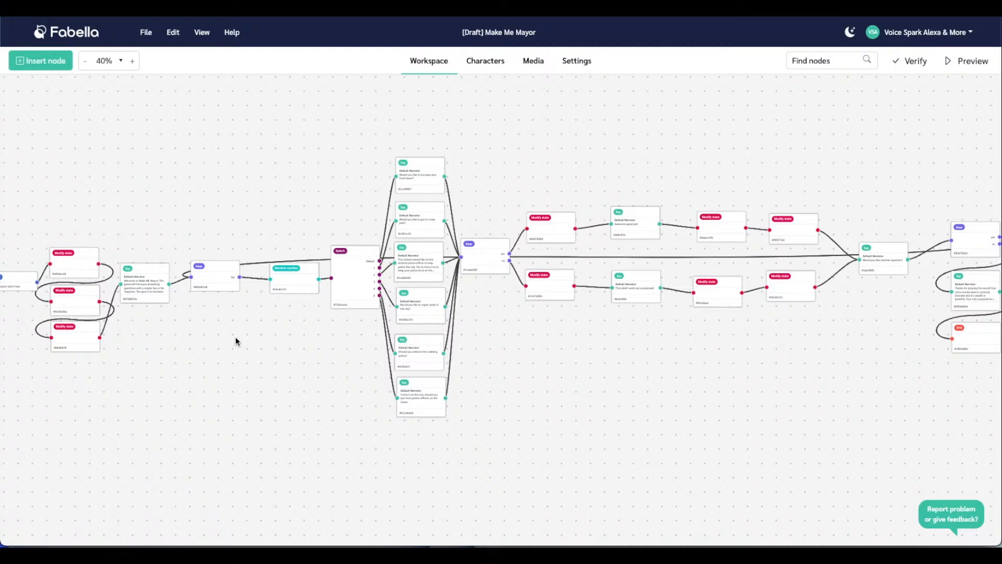
right_click(236, 343)
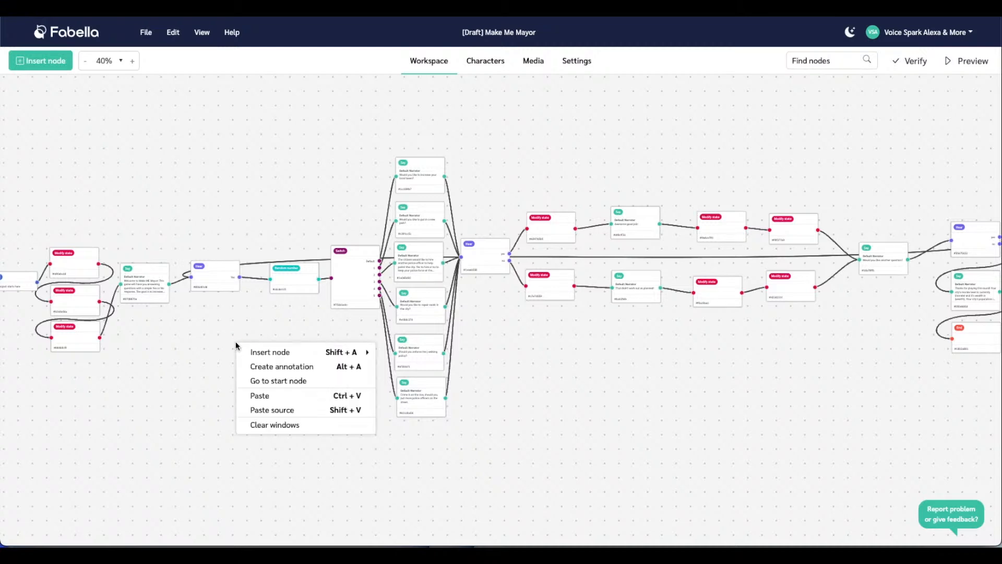
mouse_move(253, 348)
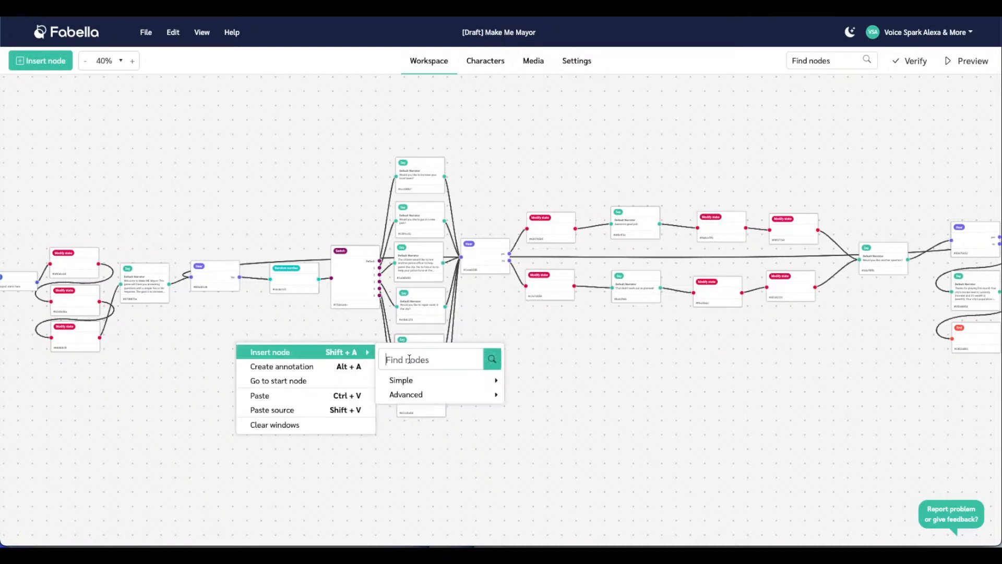
mouse_move(424, 395)
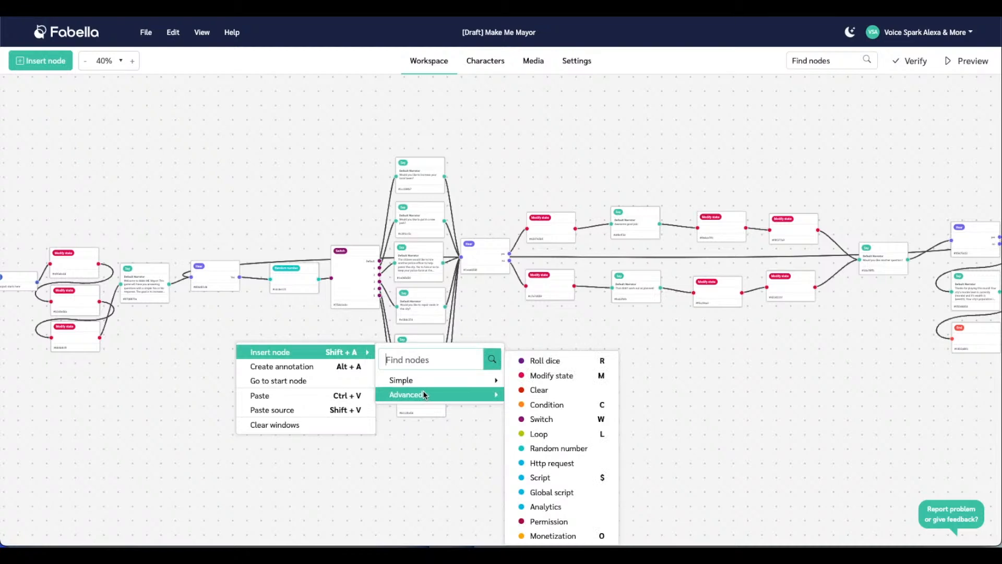
click(564, 405)
drag(585, 412, 218, 328)
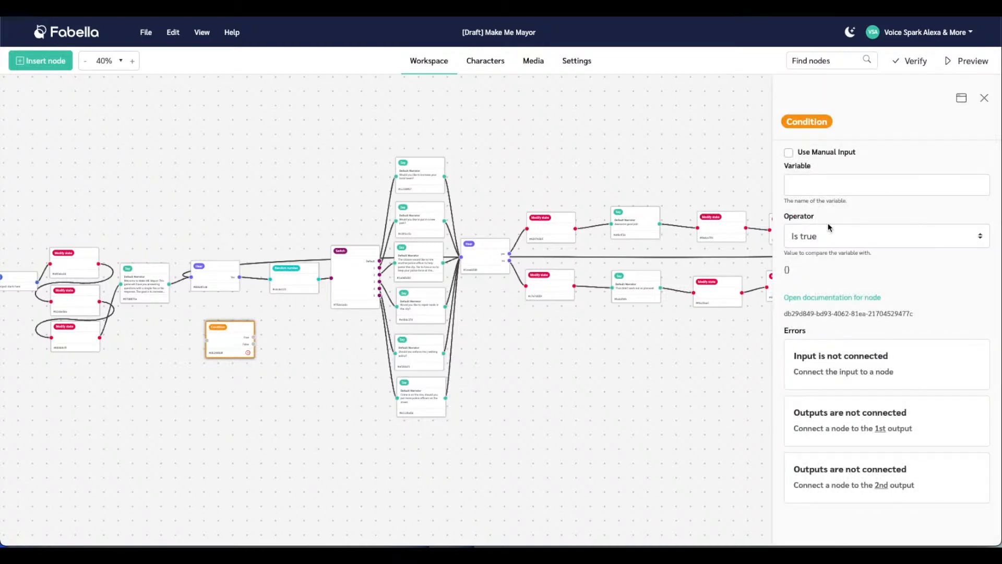
Step: Set the Condition node to check whether the variable {session} is equal to 3
click(844, 233)
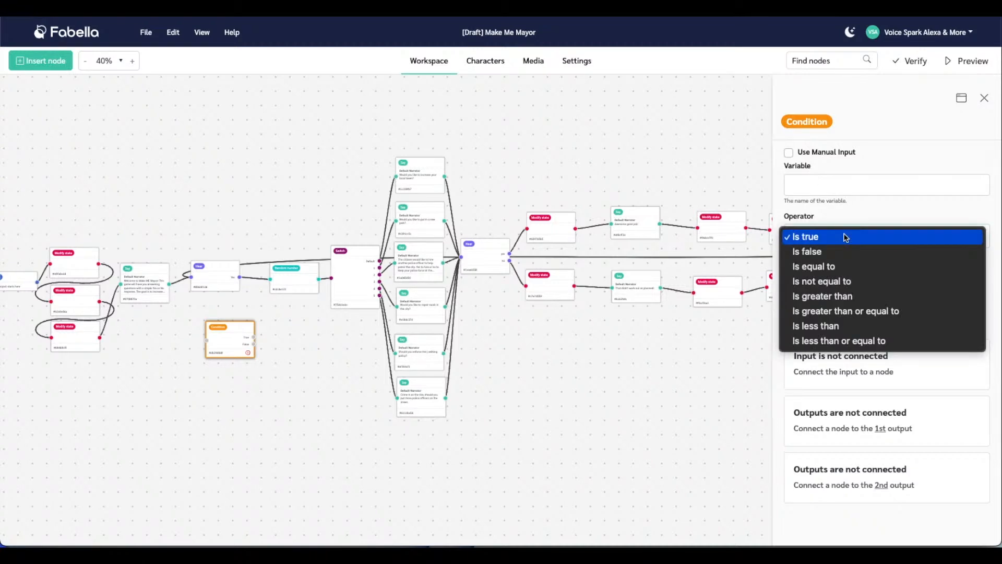
click(828, 268)
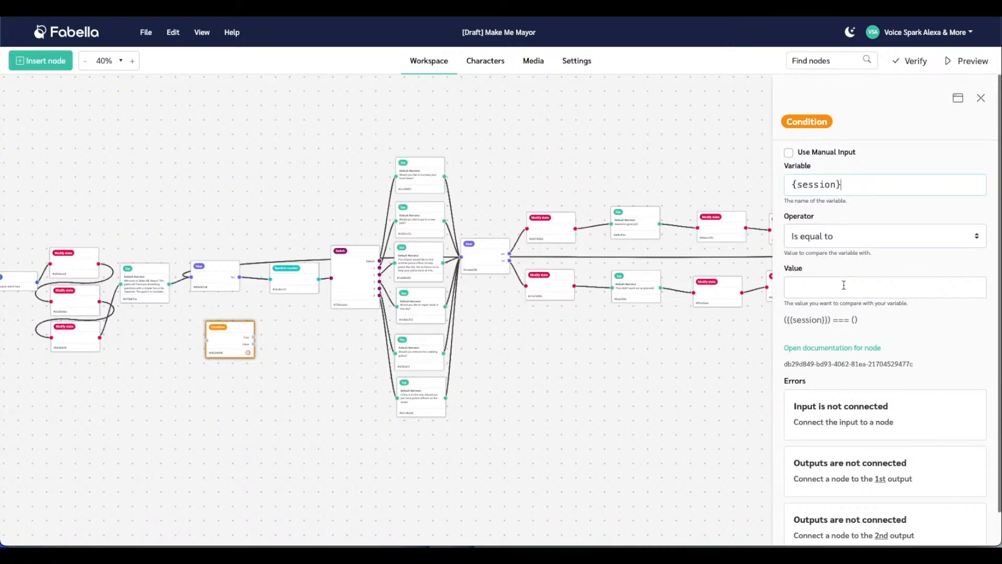
click(829, 292)
text(3)
Step: Wire the Condition node between the opening Hear node and the Random number node, and change its operator to Is greater than or equal to
mouse_move(247, 322)
mouse_down()
mouse_move(266, 314)
mouse_move(233, 291)
mouse_move(242, 277)
mouse_move(242, 311)
mouse_move(263, 308)
mouse_move(255, 313)
mouse_up()
drag(240, 276, 270, 280)
click(831, 242)
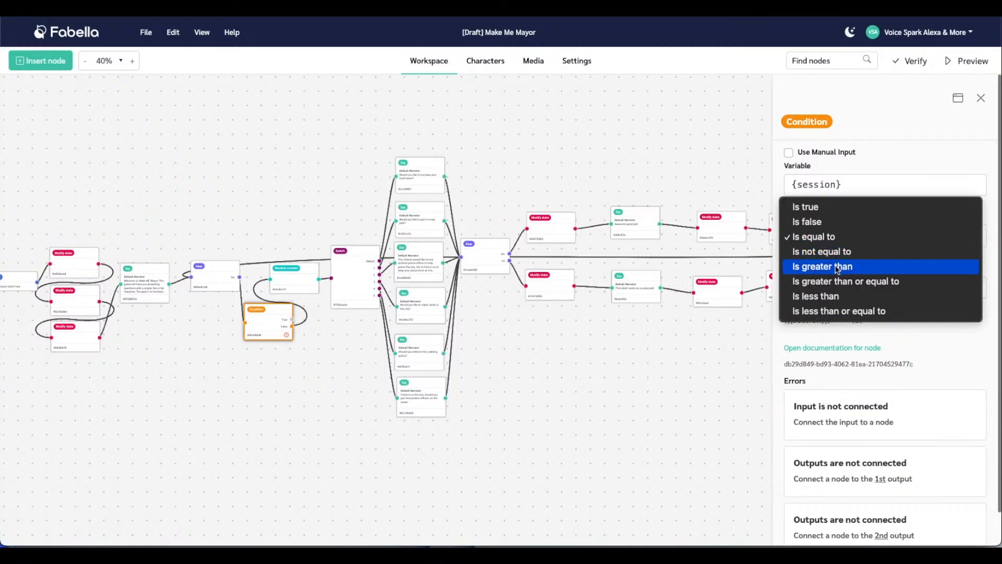
click(838, 283)
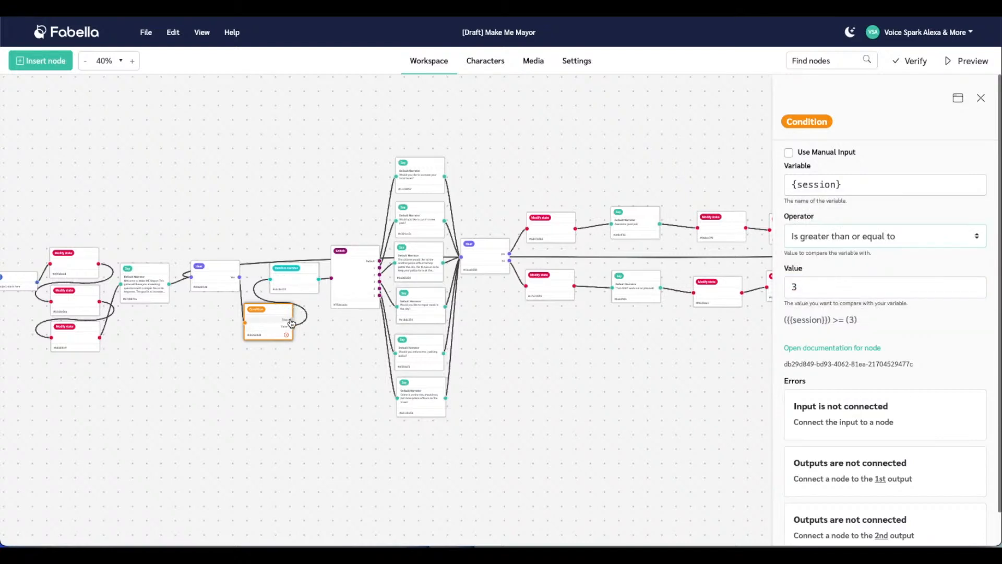
Step: Insert a Say node below the Condition node and connect the condition's True output to it
right_click(296, 410)
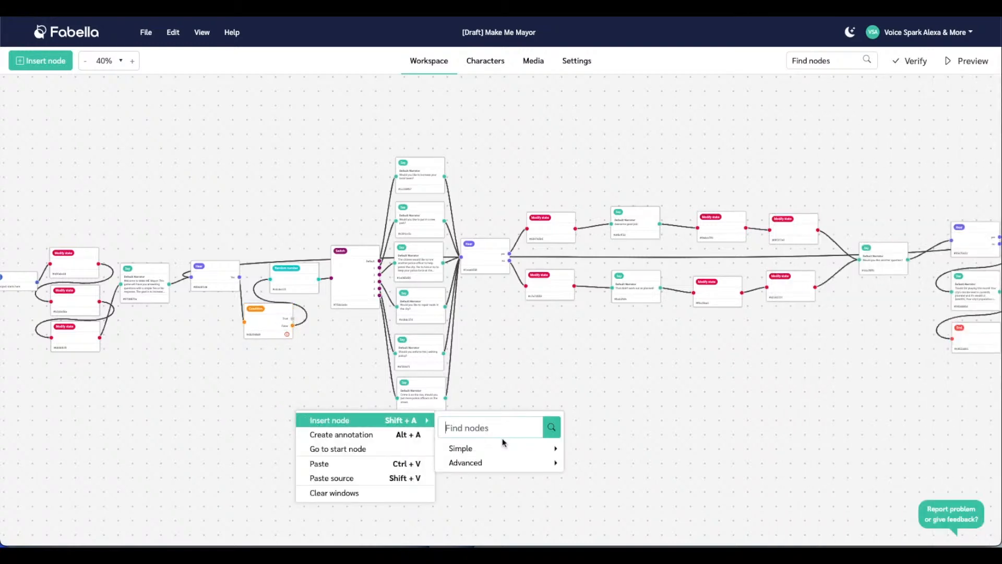
mouse_move(495, 451)
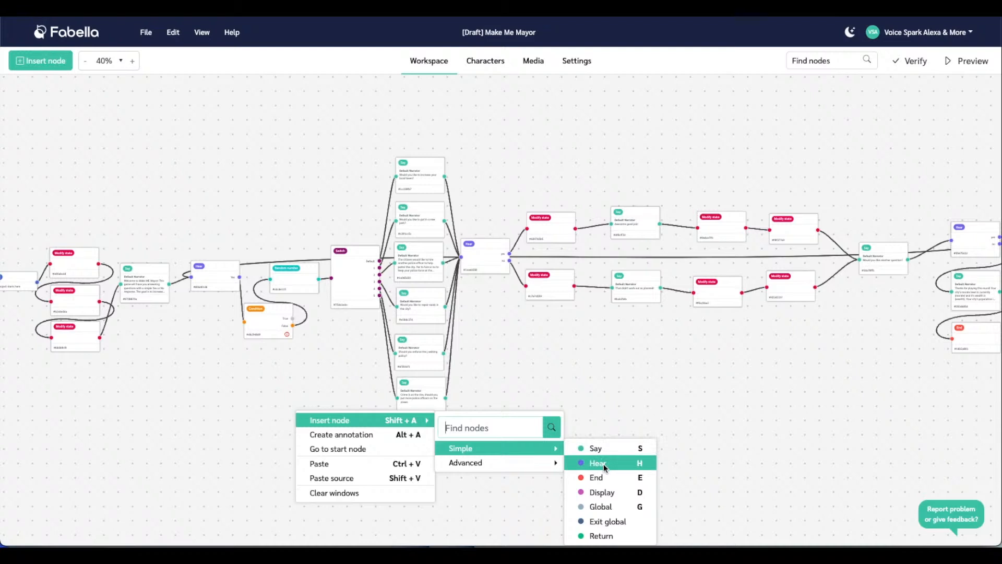
click(598, 448)
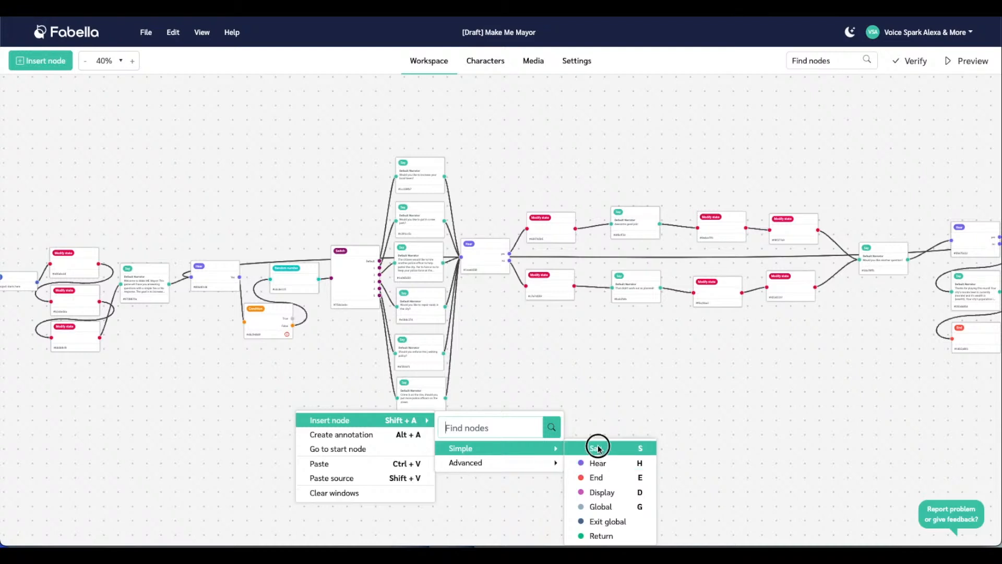
drag(627, 459, 327, 381)
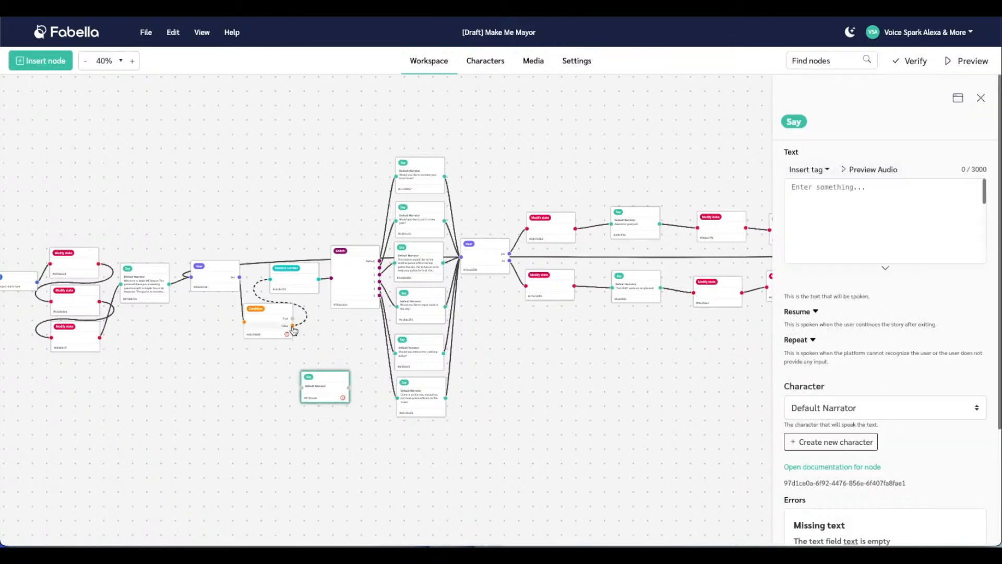
drag(294, 324, 301, 387)
Step: Set the new Say node's text to "You answered three question!" and connect its output to the closing thank-you Say node
click(843, 194)
text(You answered three question!)
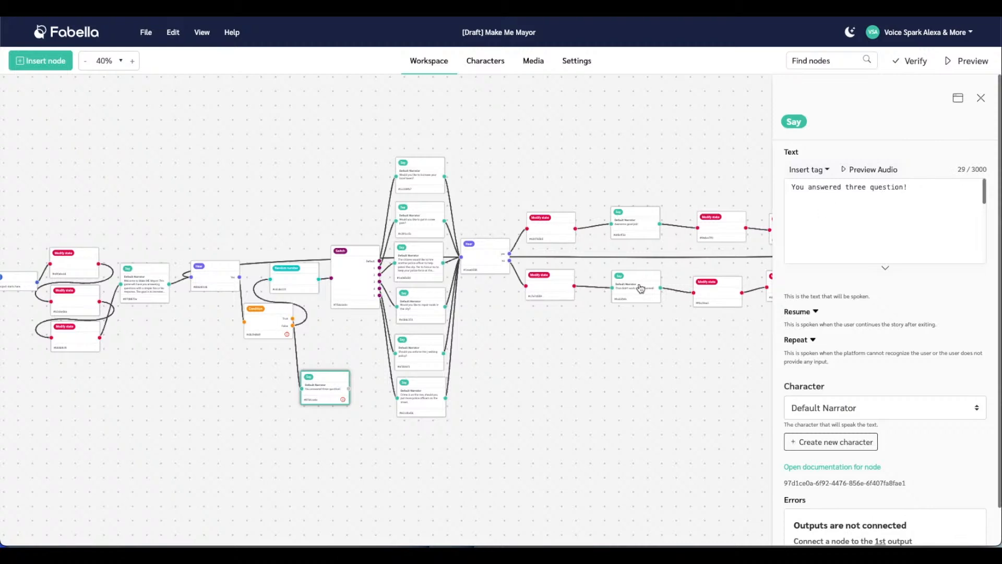
click(649, 369)
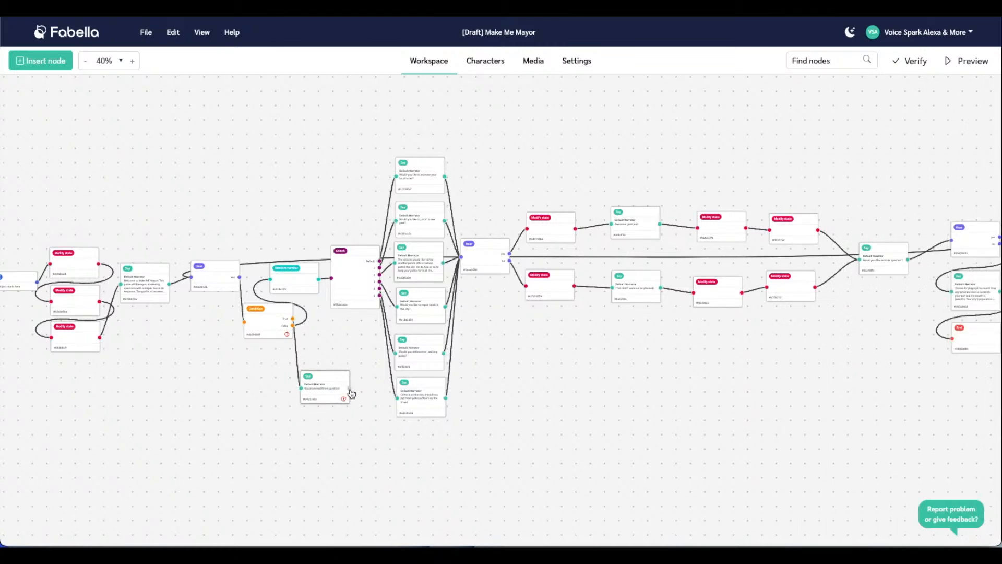
drag(350, 389, 952, 295)
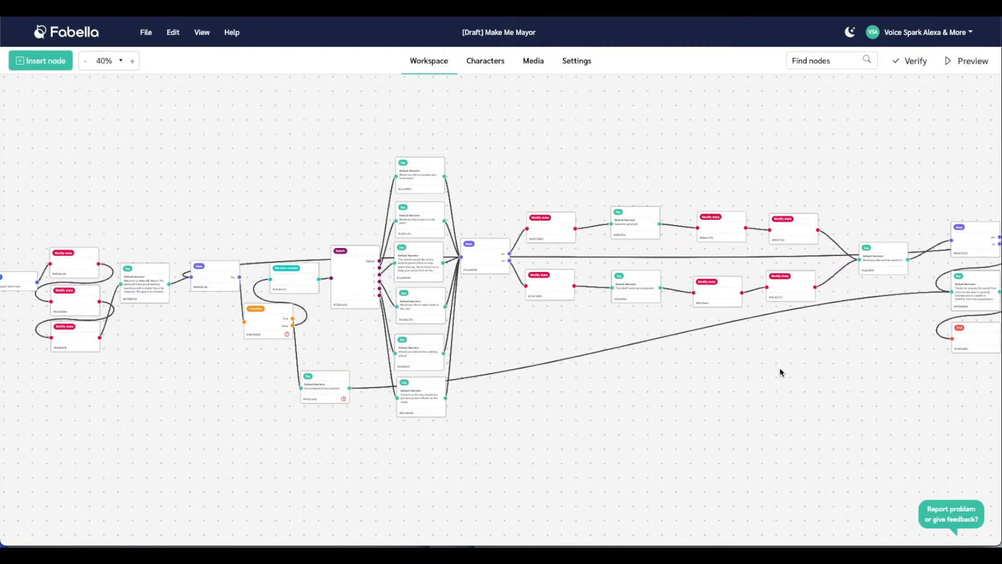
drag(823, 375, 771, 377)
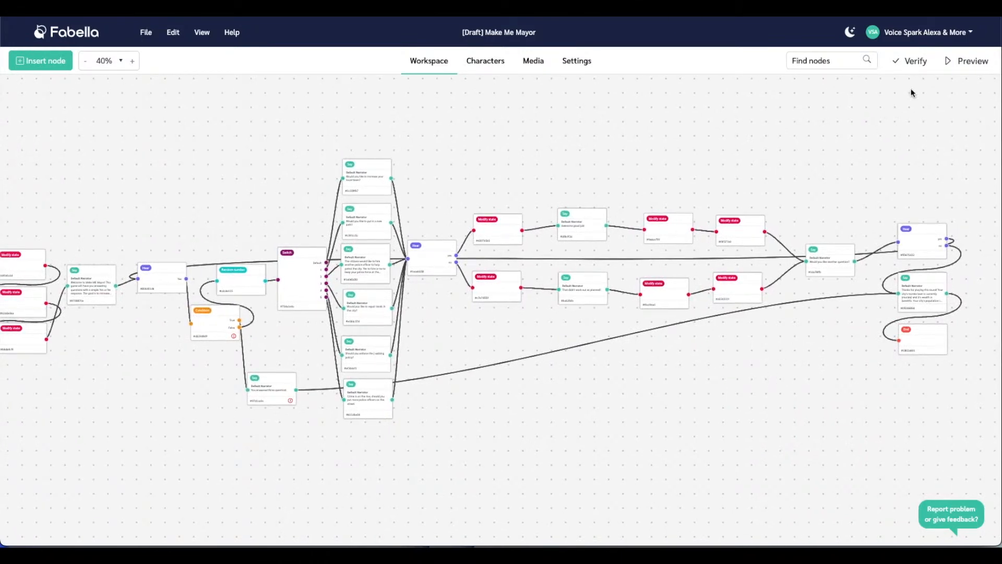
Step: Verify the project for errors and preview it, answering yes to the opening question
click(911, 61)
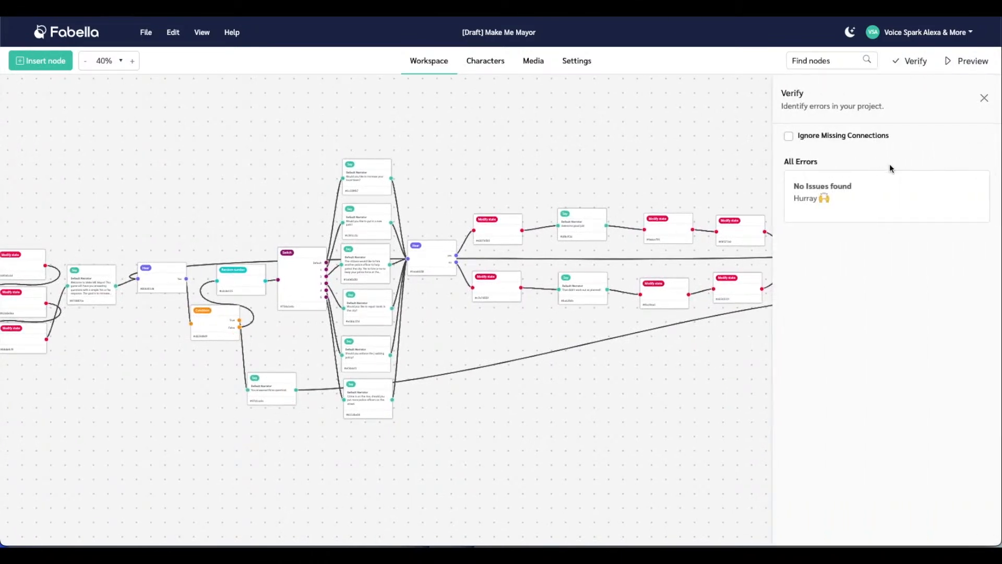
click(974, 61)
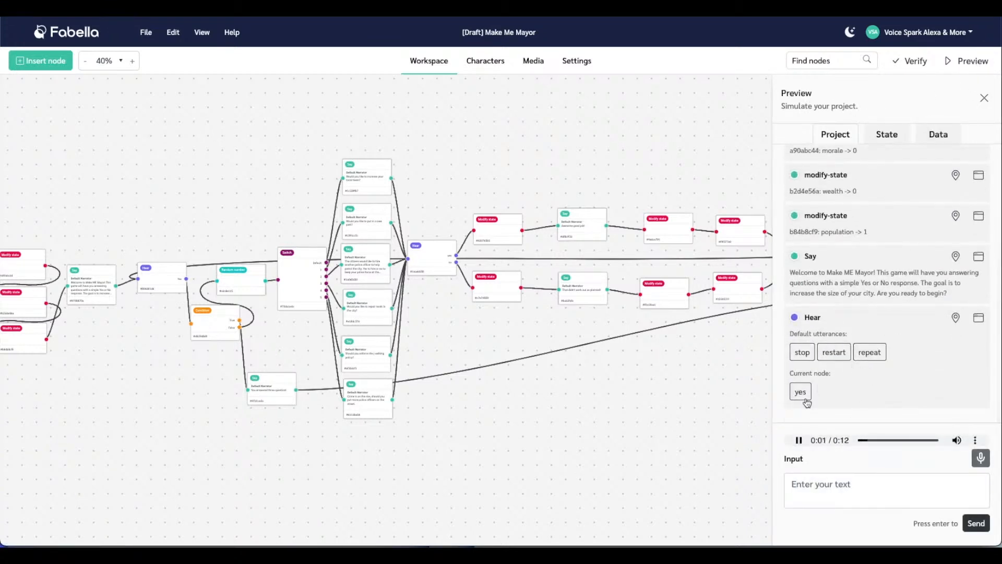
click(800, 393)
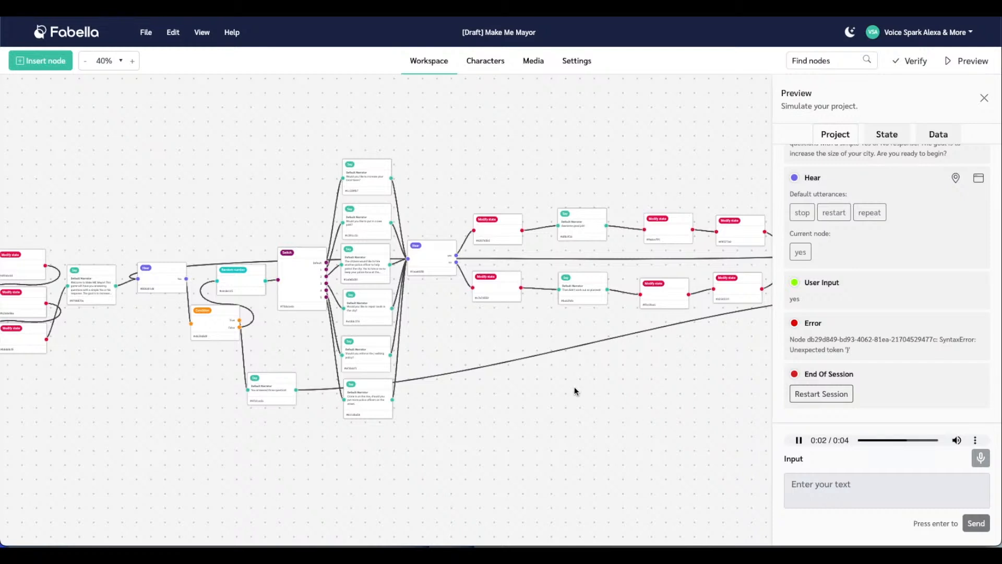
click(984, 98)
Step: Duplicate the population Modify state node near the start and place the copy directly below it
click(500, 230)
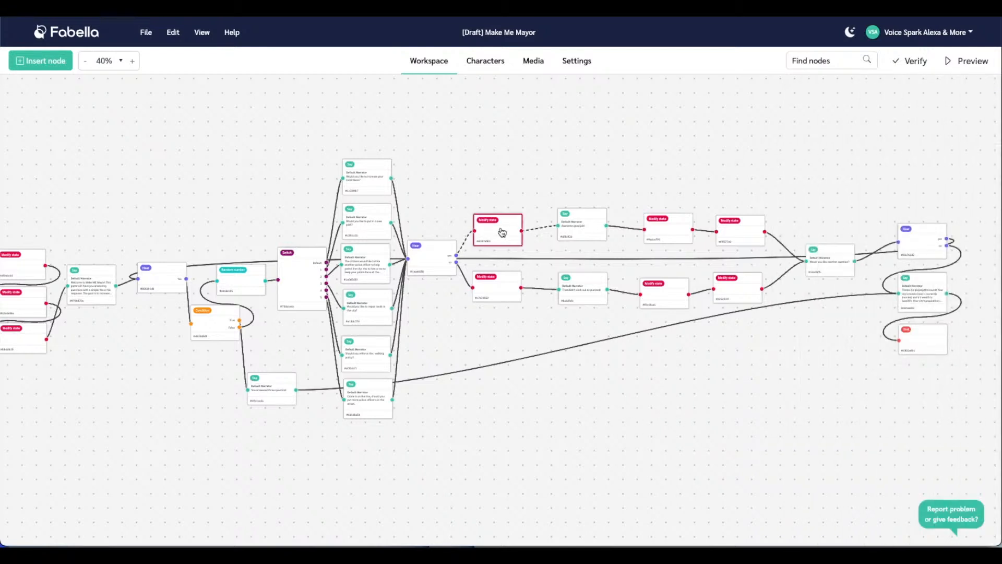
drag(201, 423, 362, 376)
click(188, 301)
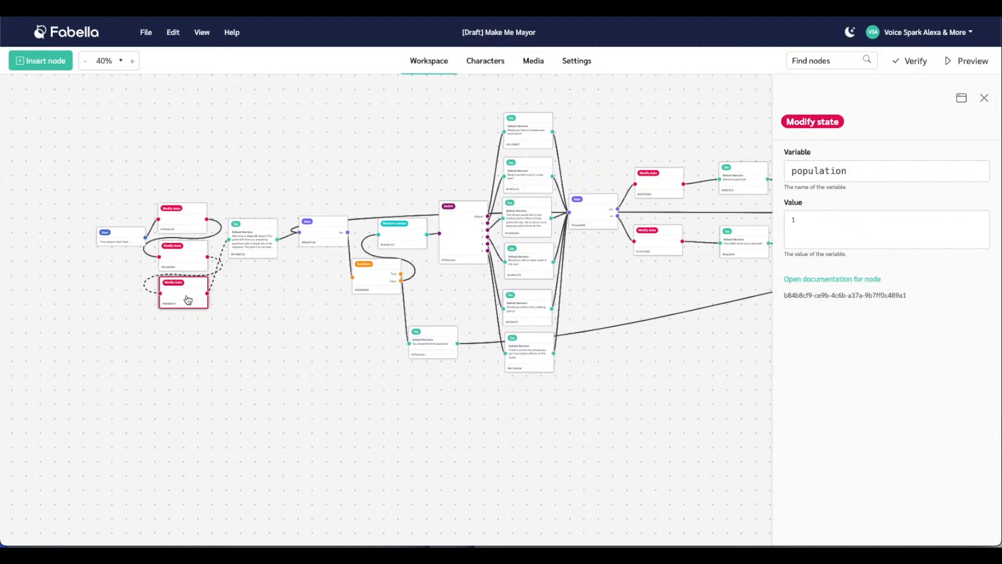
click(188, 301)
drag(187, 299, 186, 334)
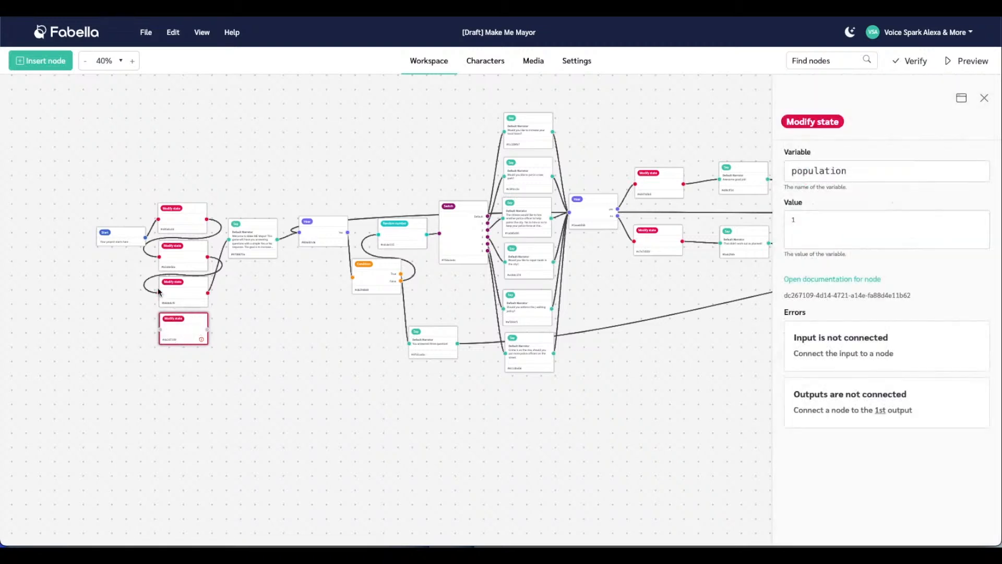
Step: Wire the copied Modify state node between the population node and the opening Say node
drag(159, 293, 163, 336)
mouse_move(160, 293)
mouse_down()
mouse_move(144, 319)
mouse_move(159, 334)
mouse_move(152, 287)
mouse_move(159, 299)
mouse_up()
drag(209, 294, 157, 330)
drag(208, 293, 228, 239)
Step: Set the copied Modify state node's variable to session and its value to 0
double_click(841, 170)
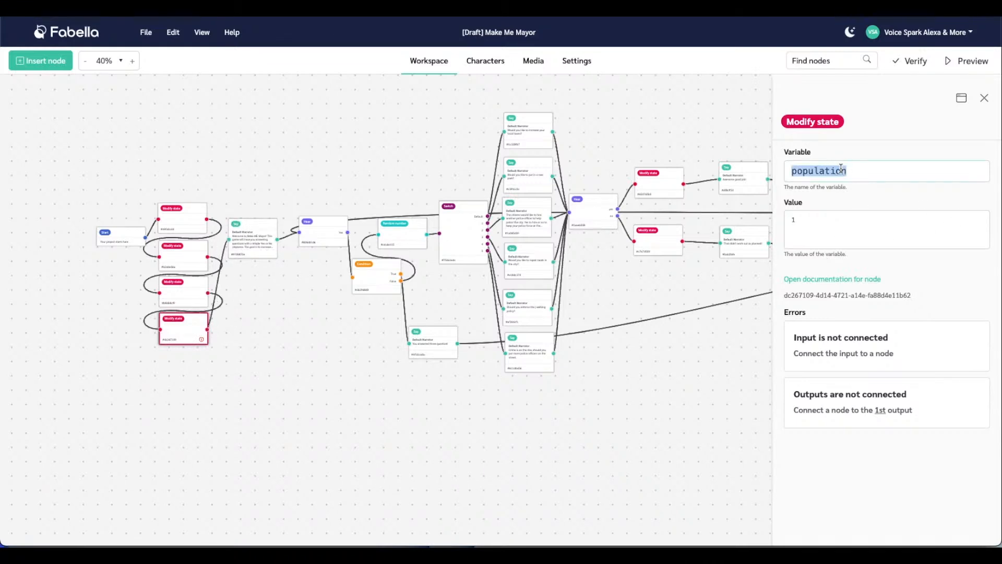
text(sess)
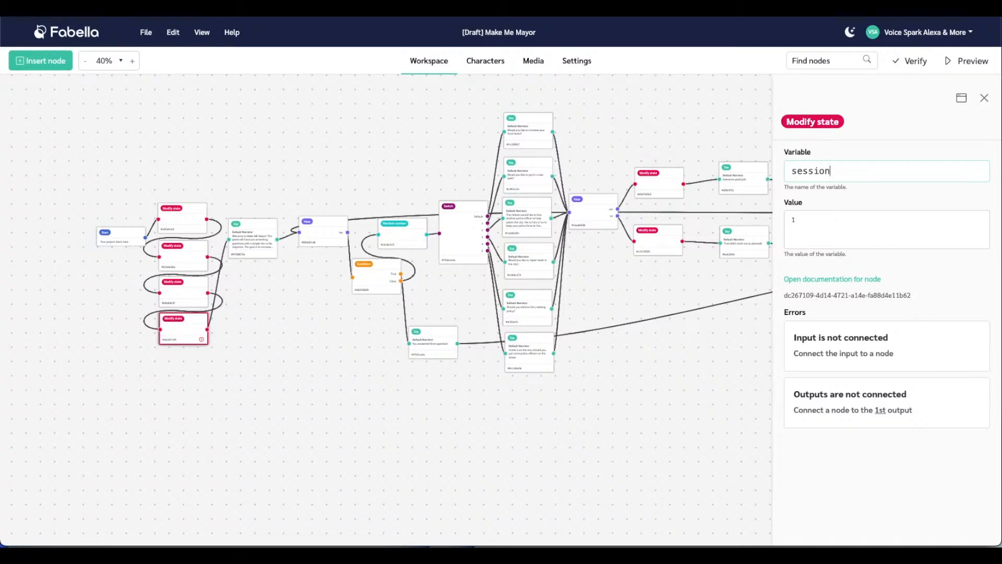
click(816, 215)
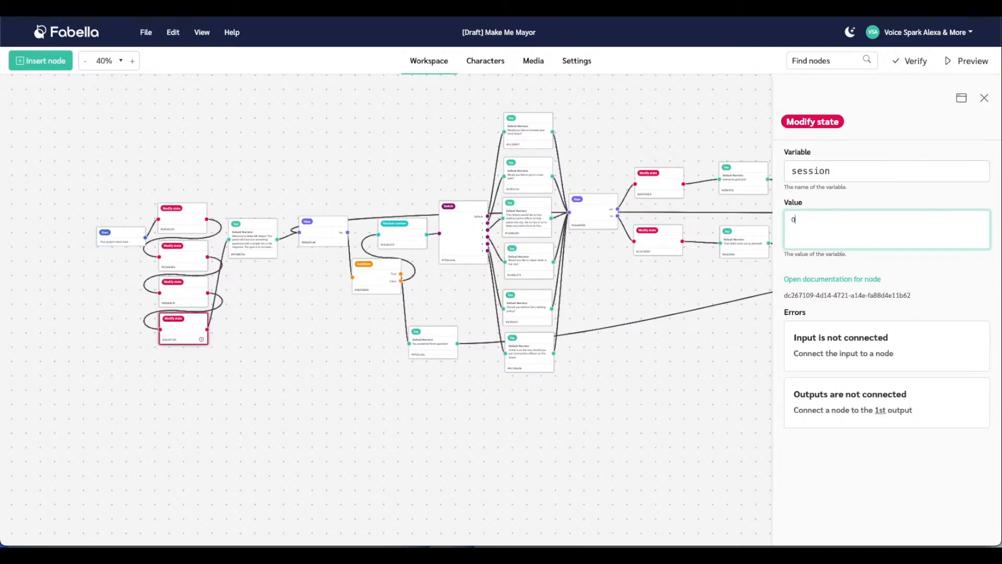
click(985, 98)
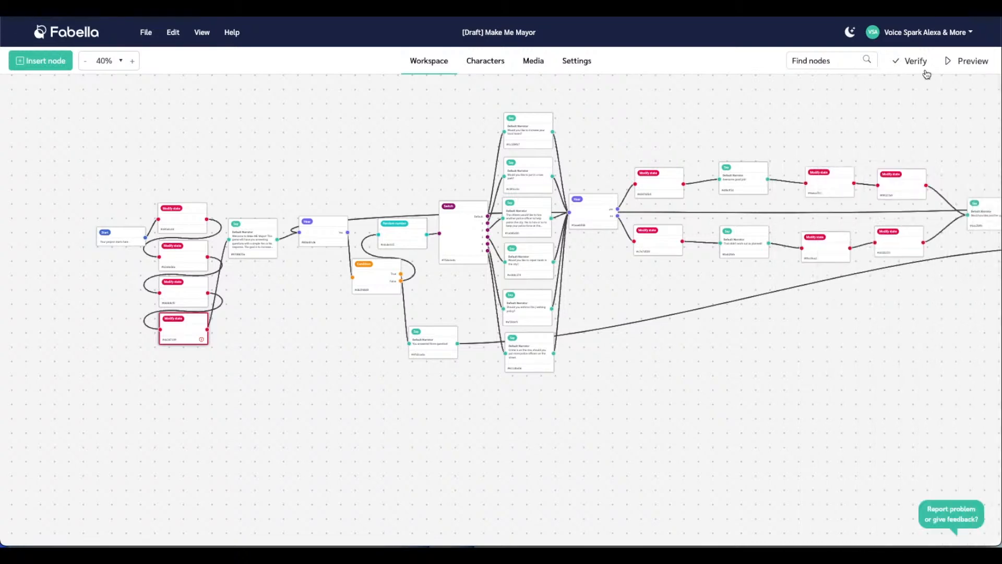
Step: Verify the project again and rerun the preview, answering yes to test the session initialisation
click(914, 61)
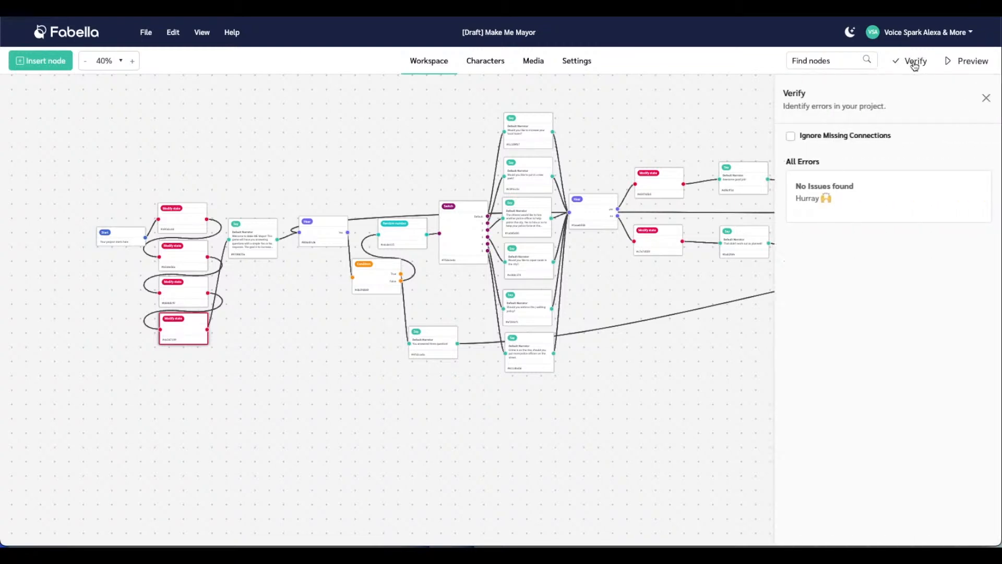
click(957, 65)
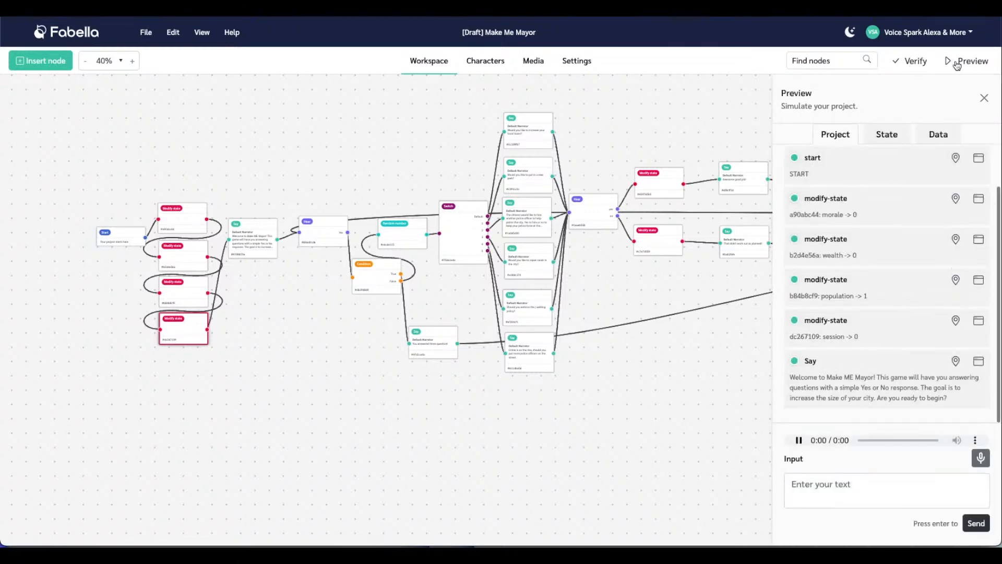
click(806, 391)
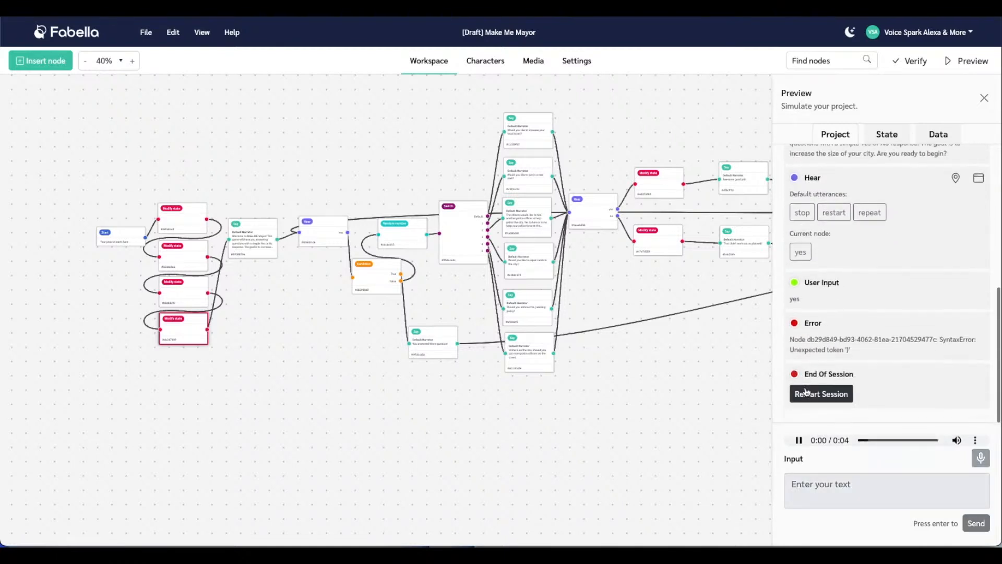
click(615, 455)
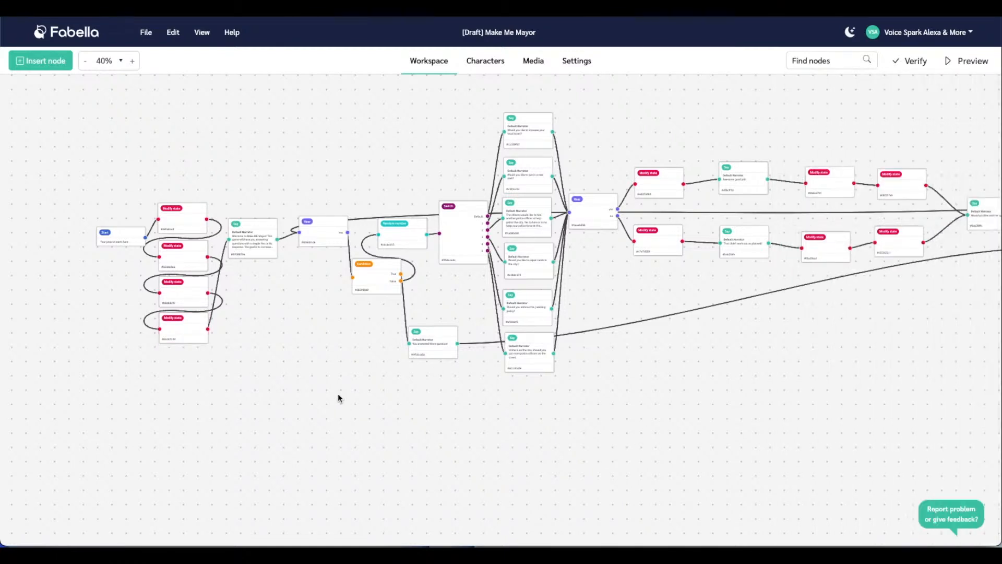
Step: Change the Condition node's variable to session, without the curly braces
click(911, 61)
click(376, 278)
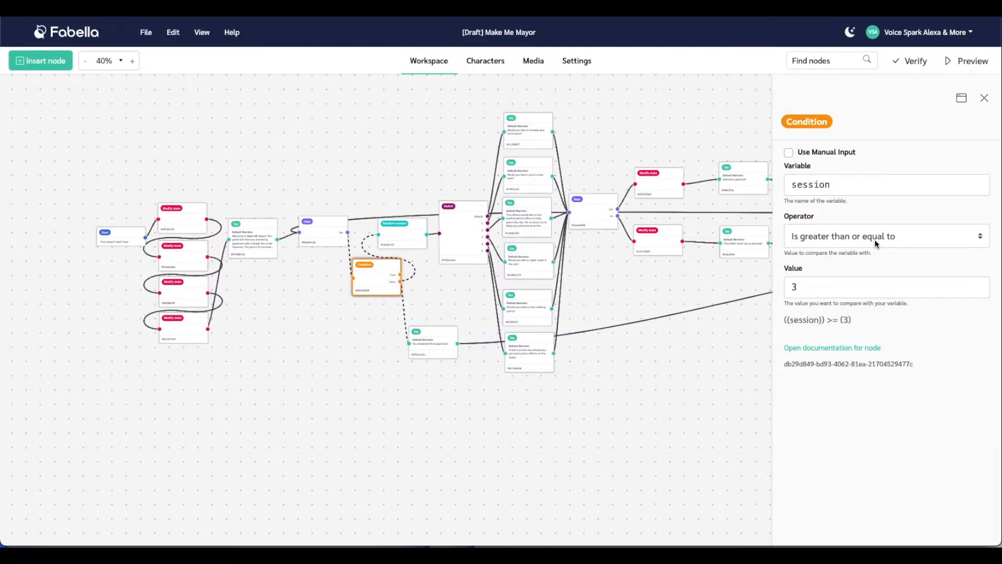
Step: Compare the variable names and values in the four starting Modify state nodes with the Condition node's settings
click(206, 336)
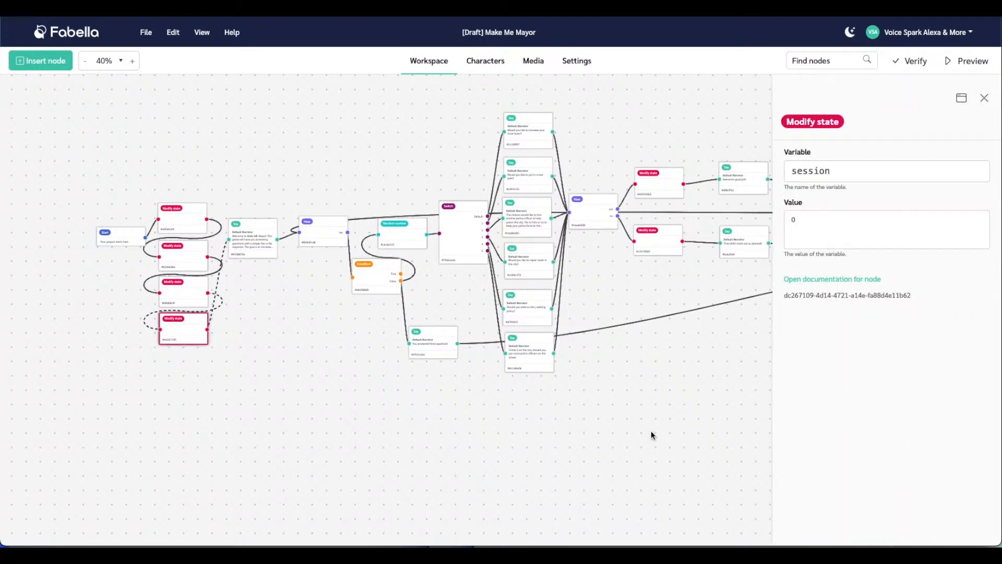
click(380, 271)
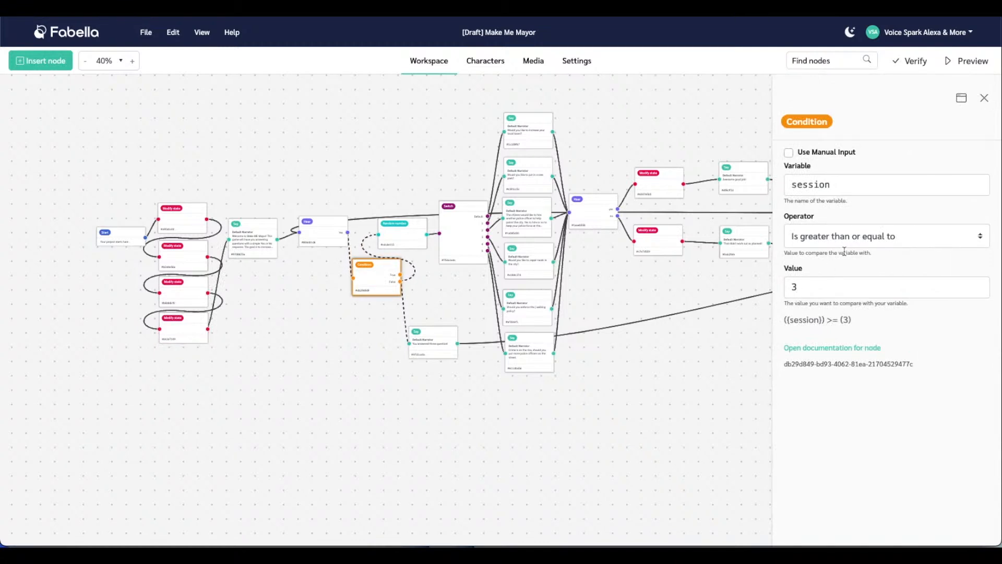
click(987, 99)
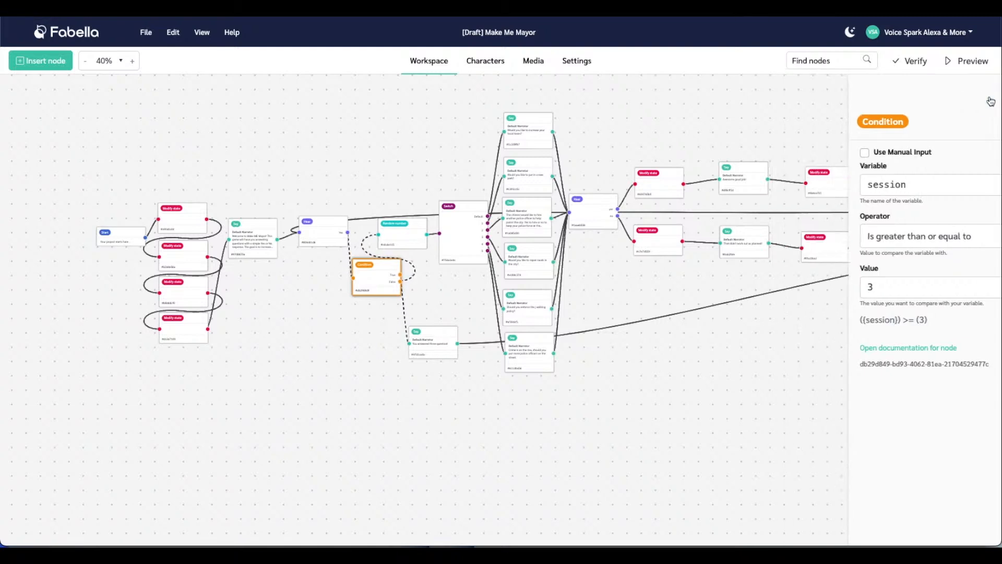
click(180, 220)
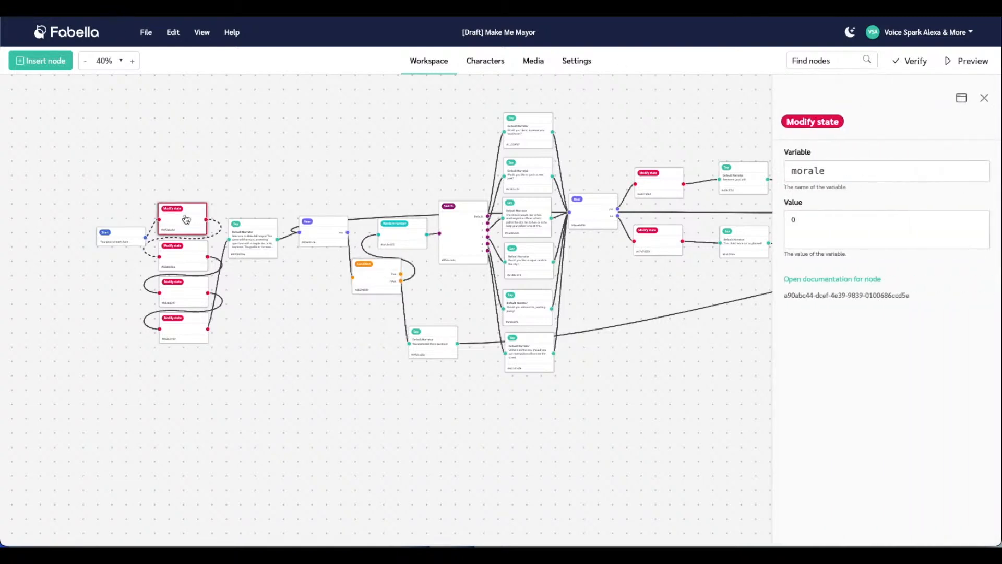
click(186, 257)
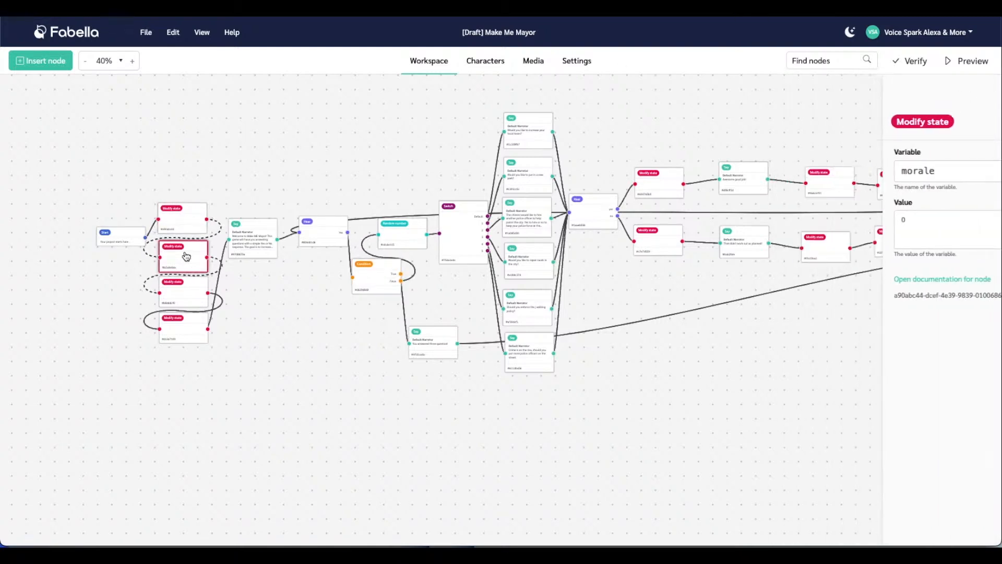
click(195, 292)
click(181, 328)
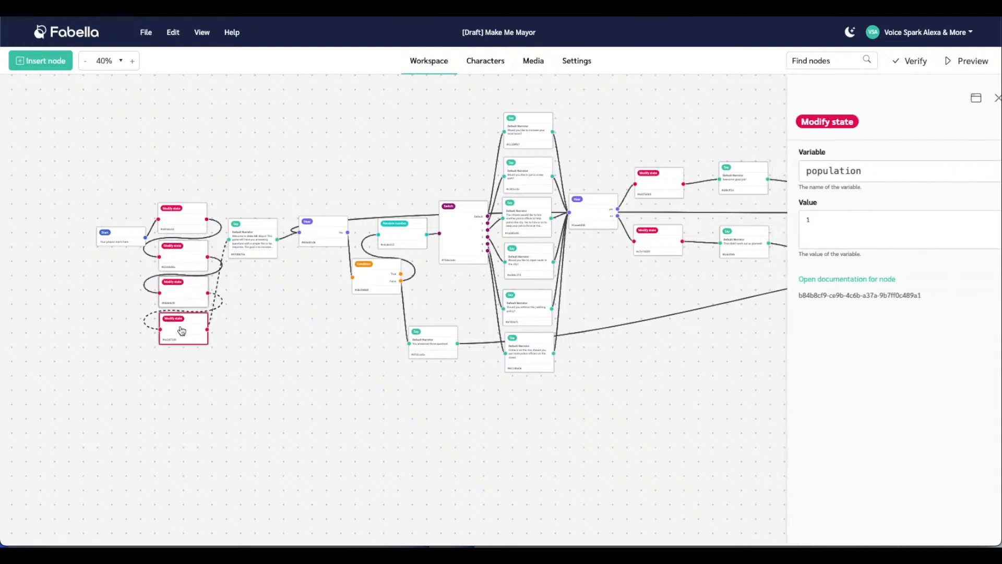
click(329, 235)
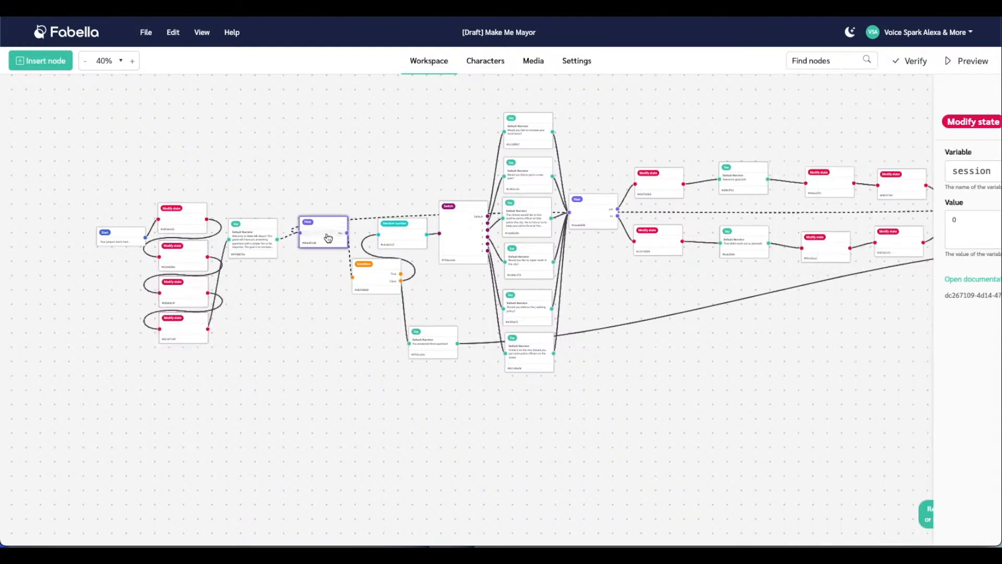
click(390, 266)
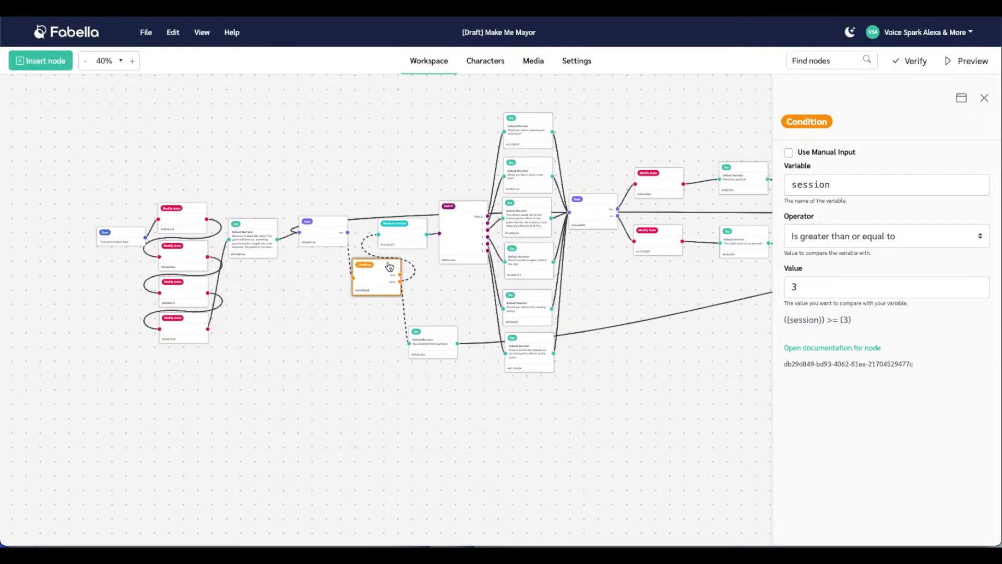
Step: Verify the project and restart the preview, answering yes to each prompt until the second question is asked
click(914, 61)
click(974, 61)
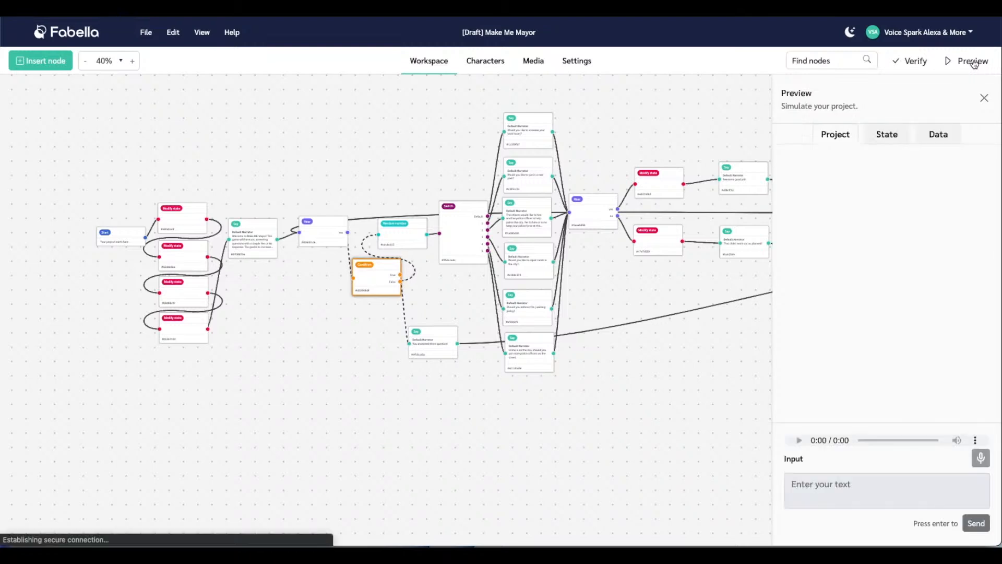
click(802, 392)
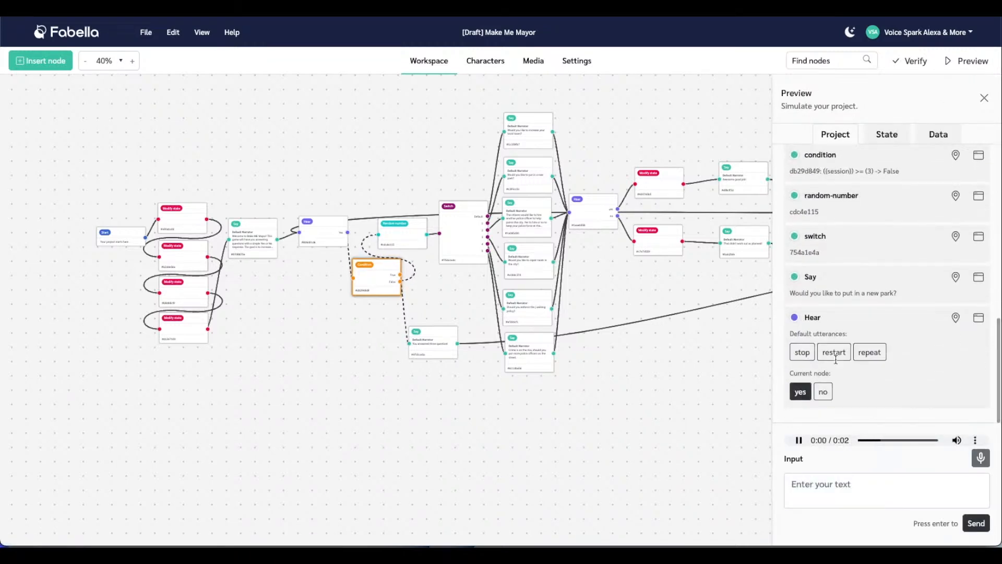
click(802, 392)
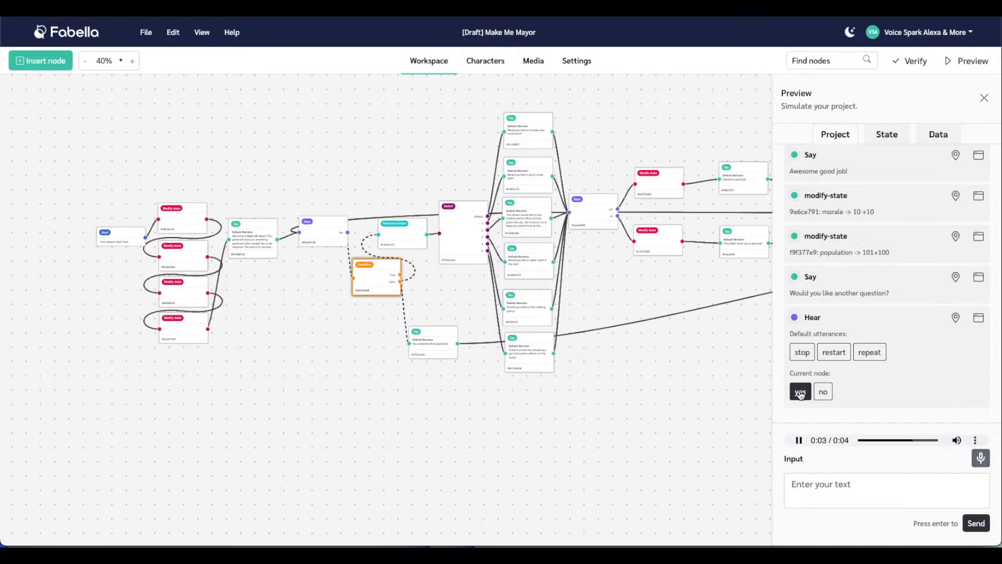
click(801, 393)
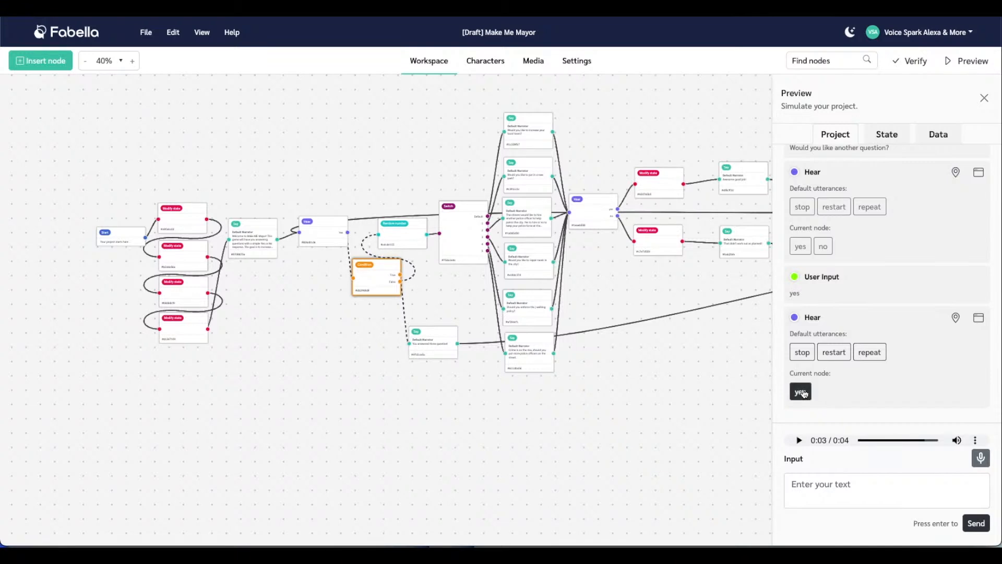
click(803, 393)
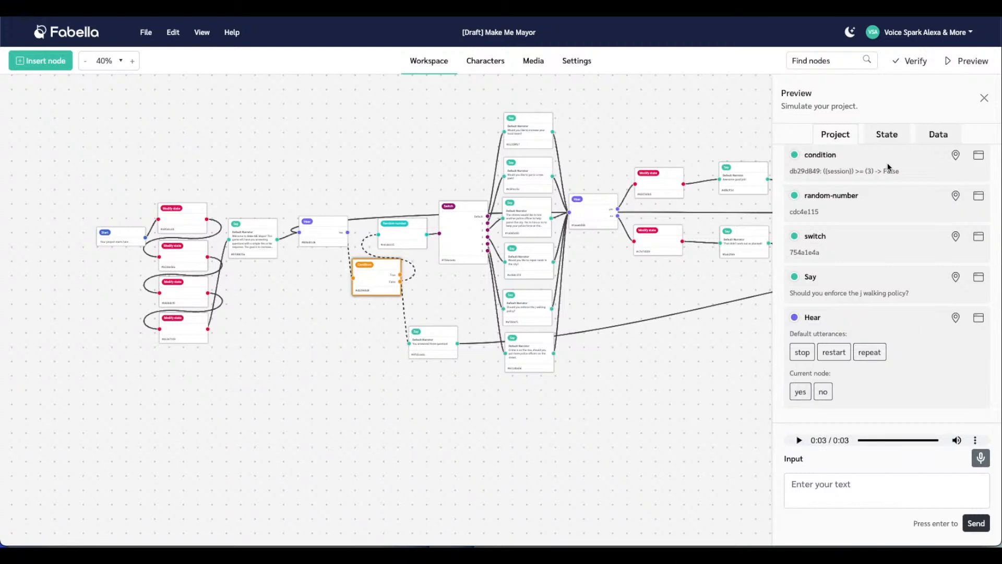
Step: Continue the preview by answering yes to the second and third questions and their follow-up prompts until the session ends
scroll(825, 178, up, 1)
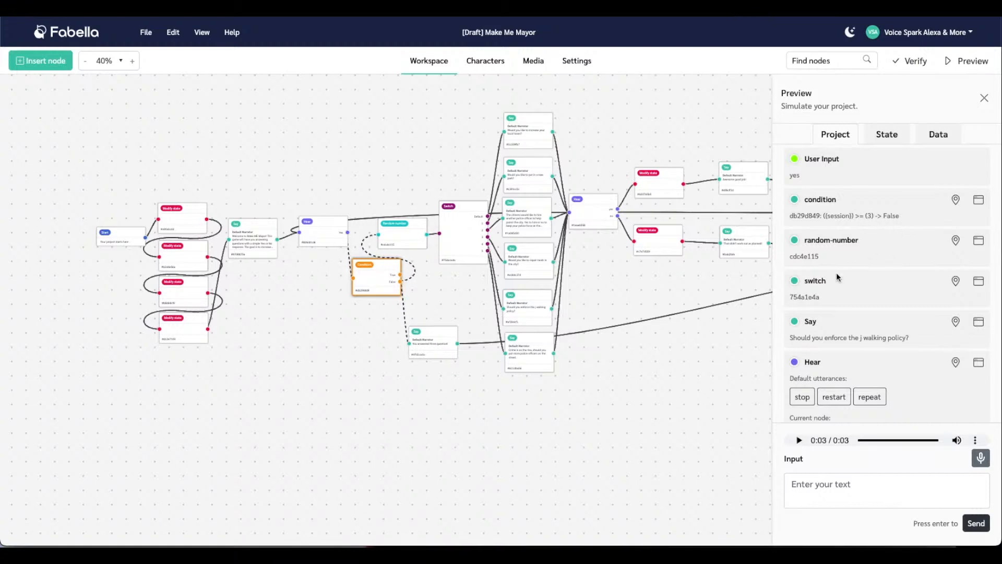
scroll(839, 280, down, 1)
click(802, 393)
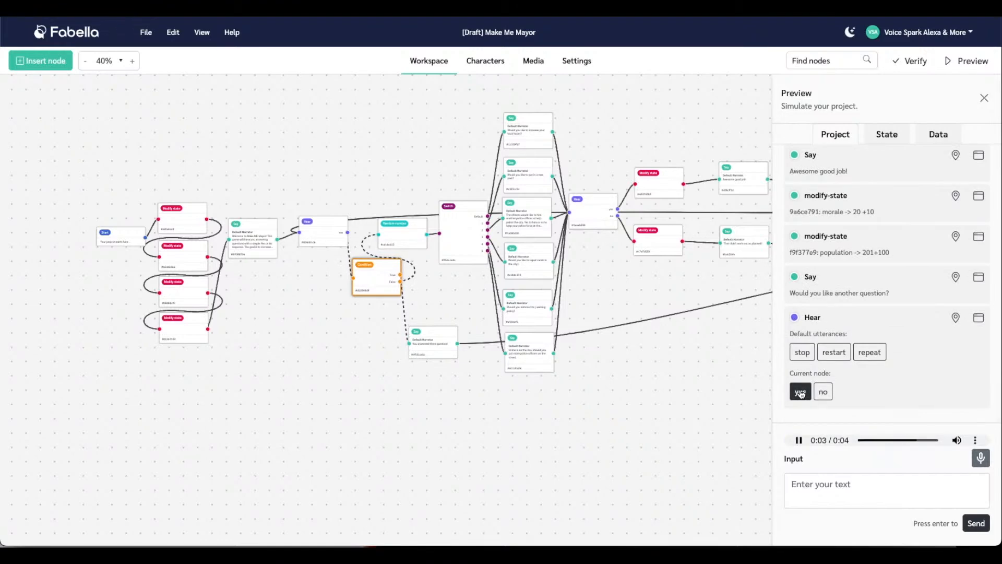
click(801, 393)
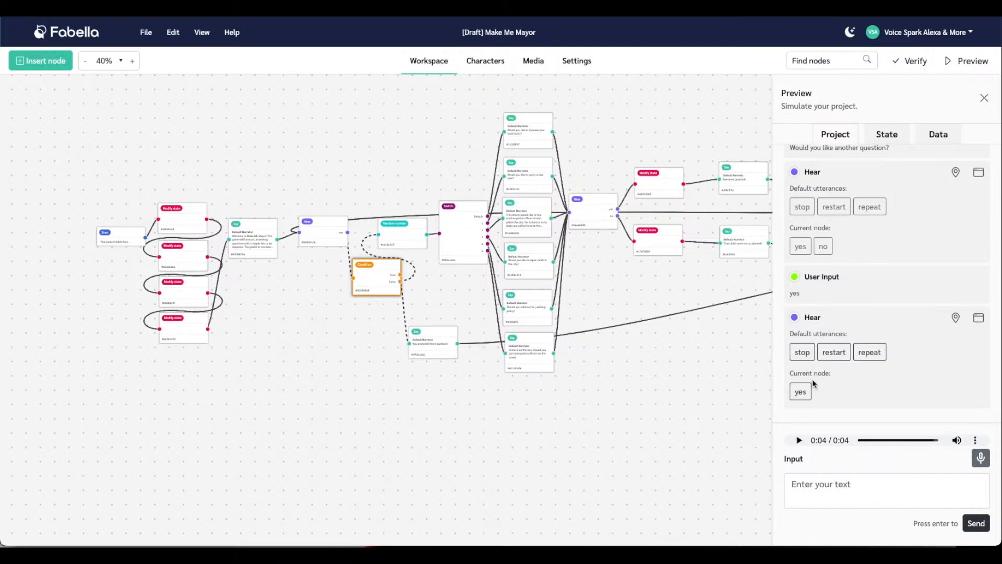
click(802, 393)
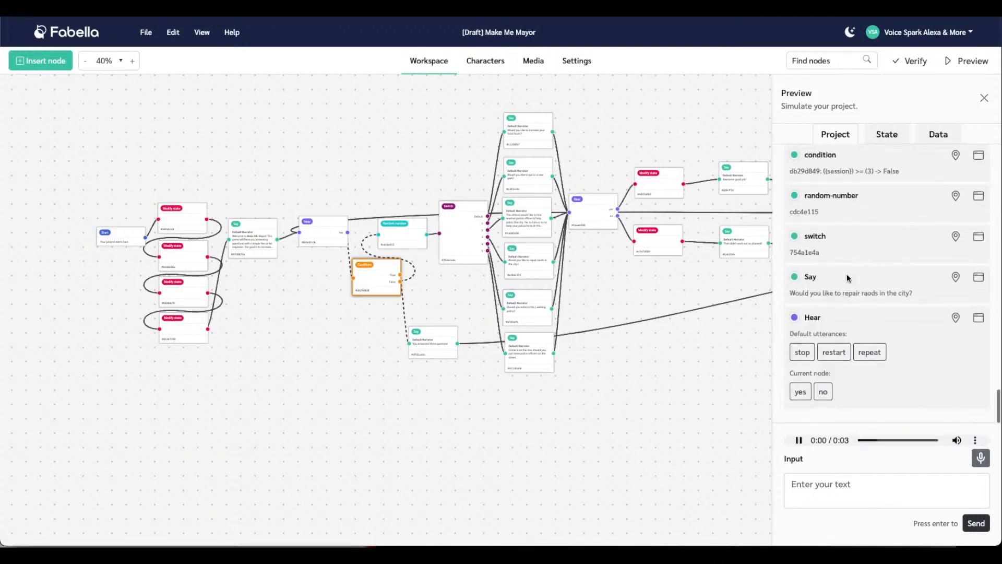
click(801, 393)
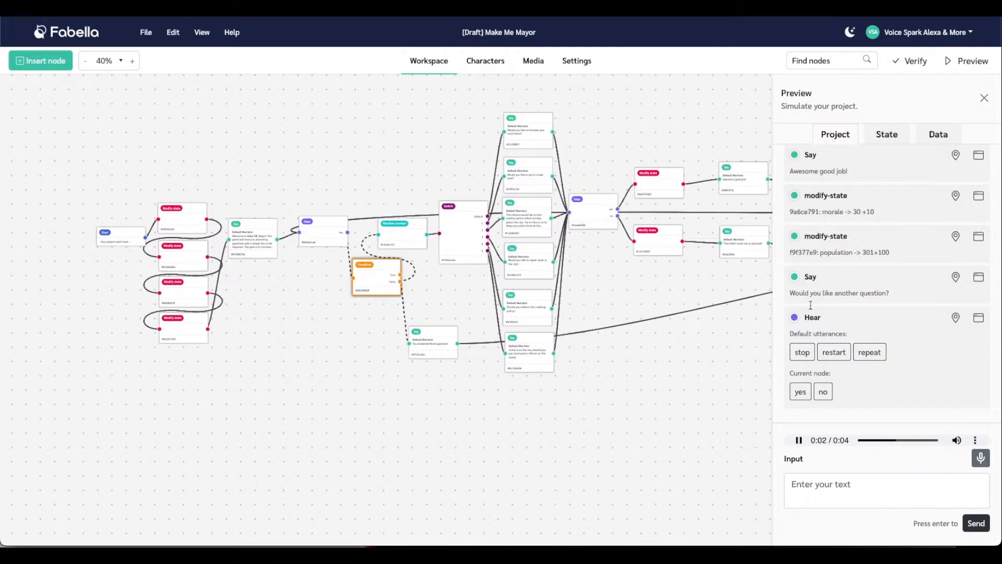
click(800, 392)
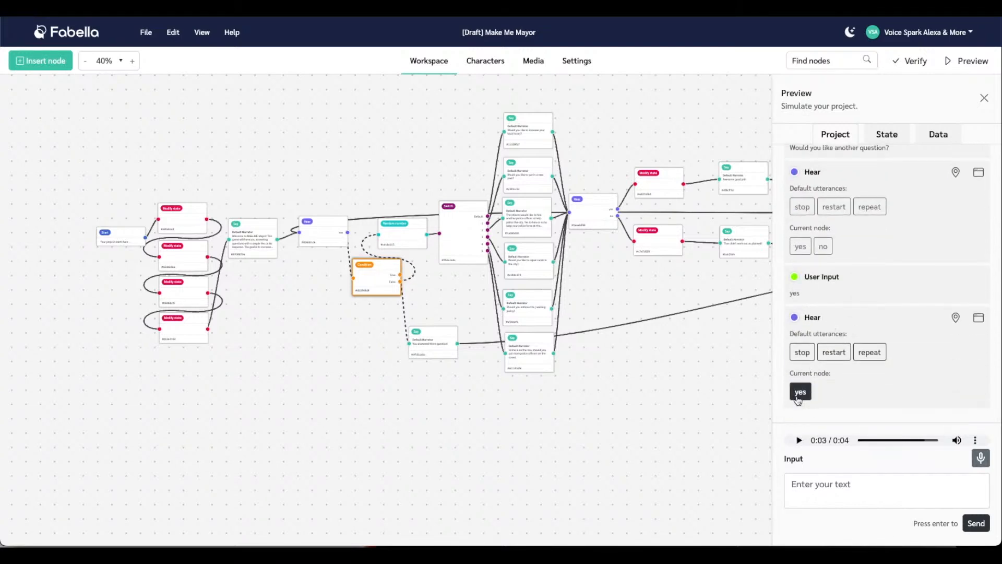
click(799, 398)
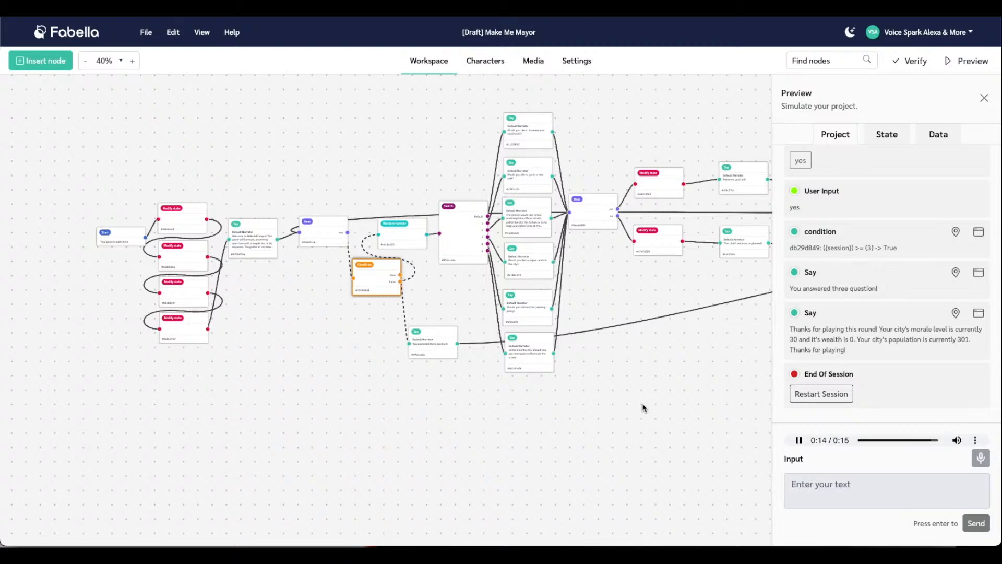
Step: Examine the preview's state variables and raw session data, and return to the project log
click(884, 134)
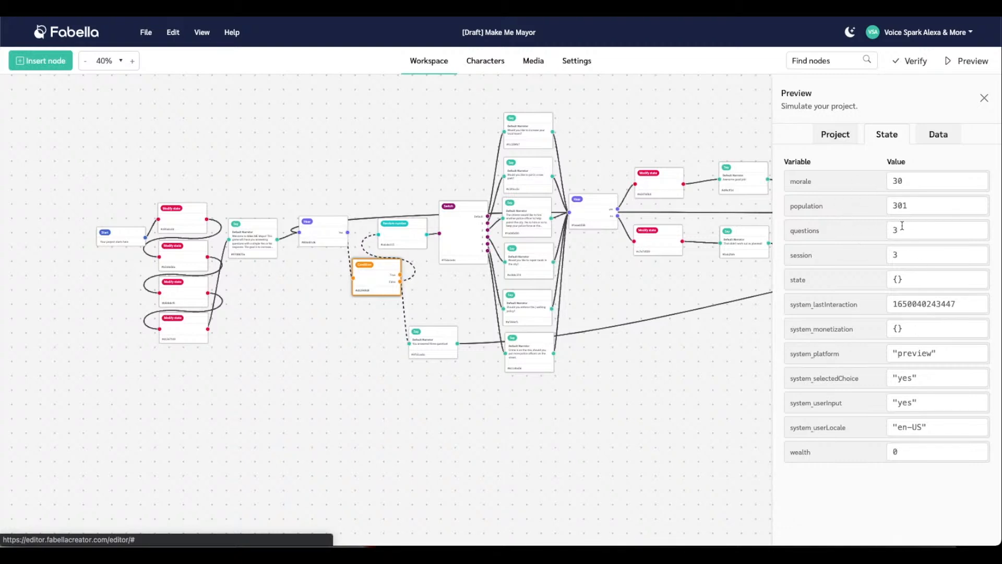
click(936, 136)
scroll(865, 358, down, 4)
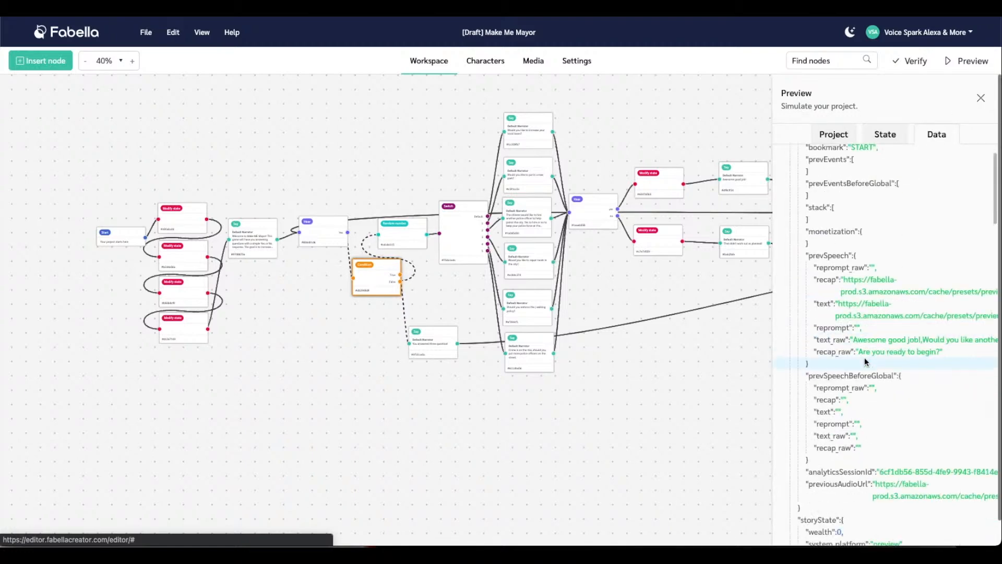
scroll(865, 359, down, 10)
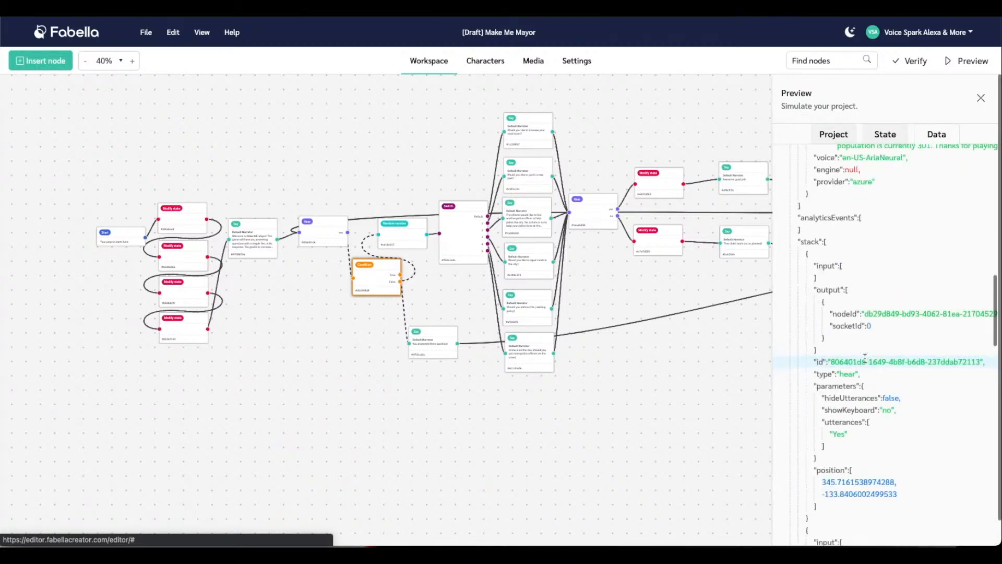
scroll(865, 359, down, 6)
click(837, 134)
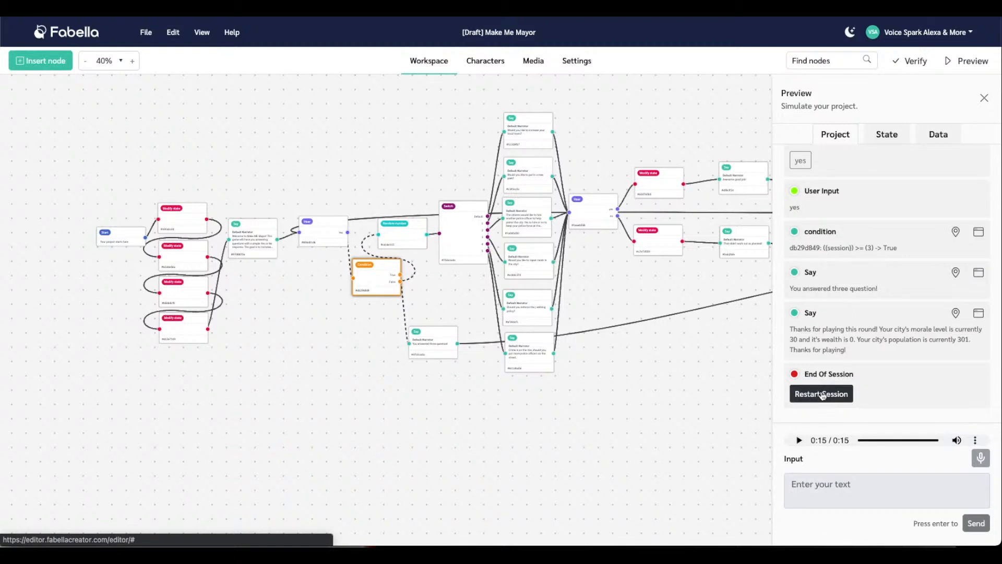
Step: Close the preview and move the "You answered three question!" Say node directly beneath the Condition node
click(471, 448)
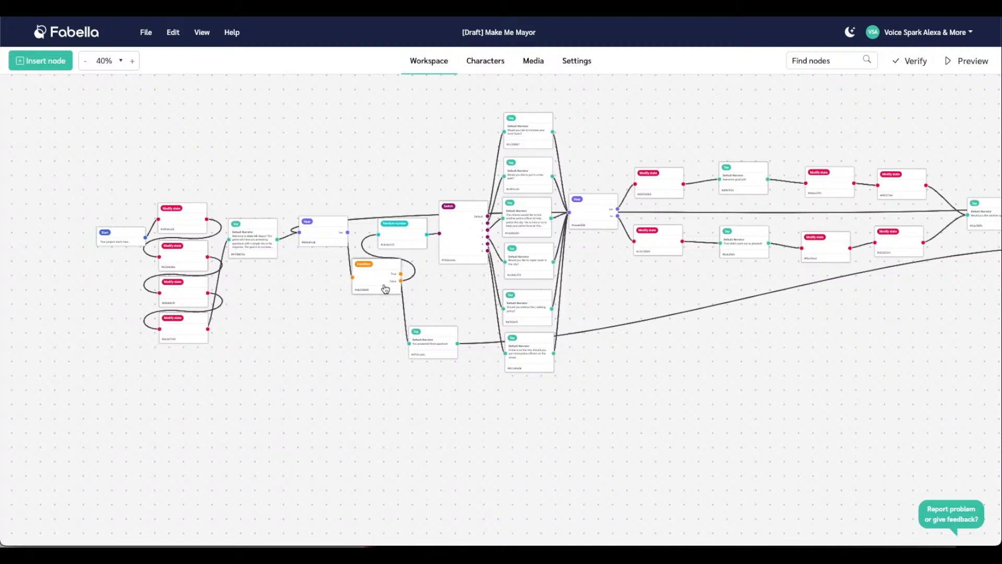
drag(442, 333, 382, 312)
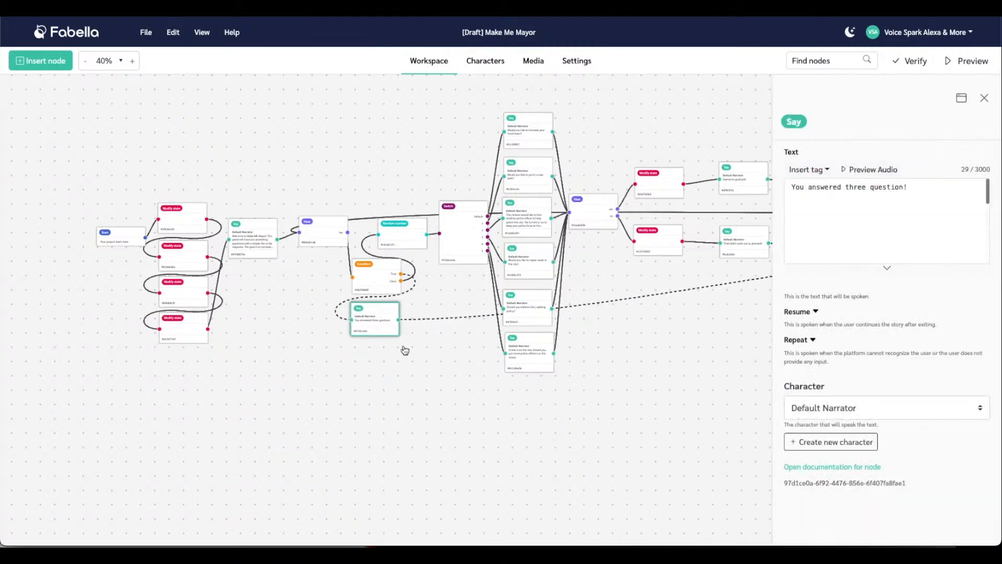
click(401, 381)
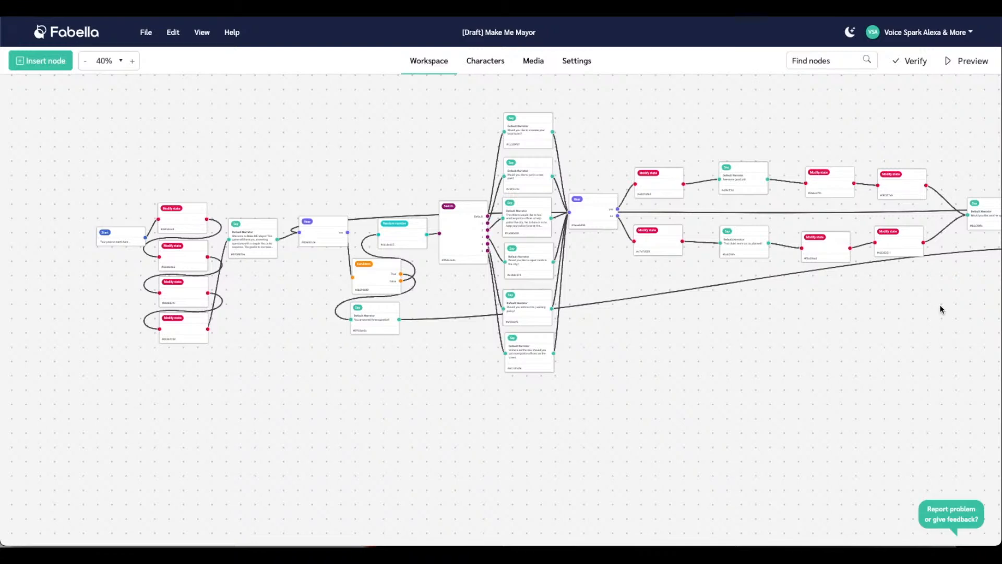
Step: Reroute the yes output of the final Hear node from the first Hear node straight to the Condition node's input
drag(900, 312, 704, 320)
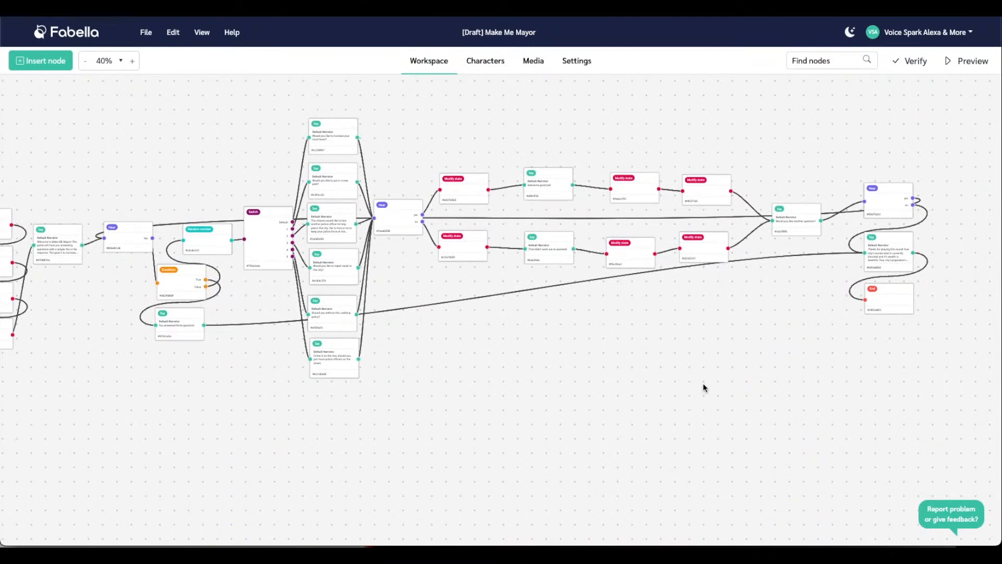
drag(578, 382, 682, 384)
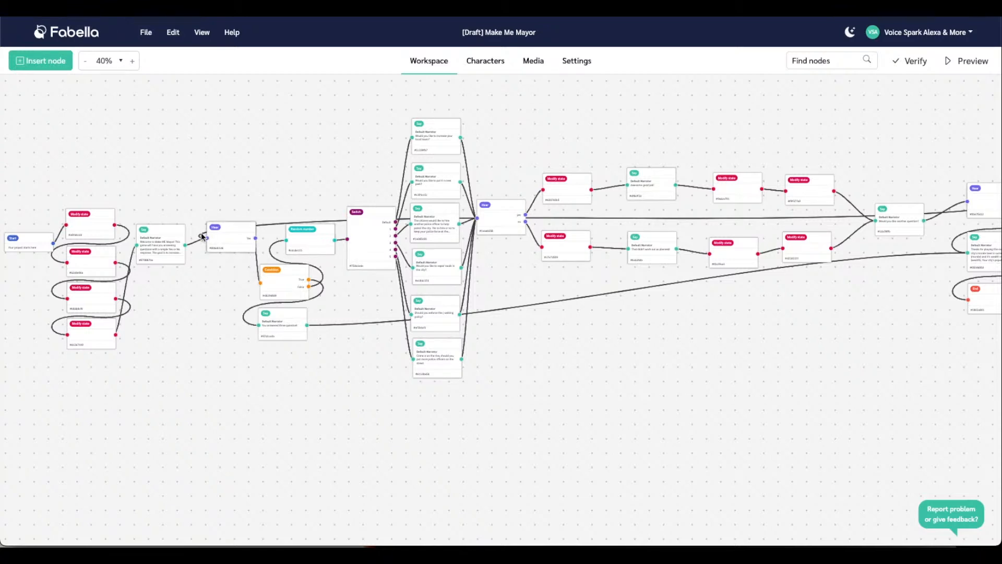
mouse_move(207, 240)
mouse_down()
mouse_move(269, 237)
mouse_move(256, 267)
mouse_move(200, 236)
mouse_up()
drag(799, 315, 667, 315)
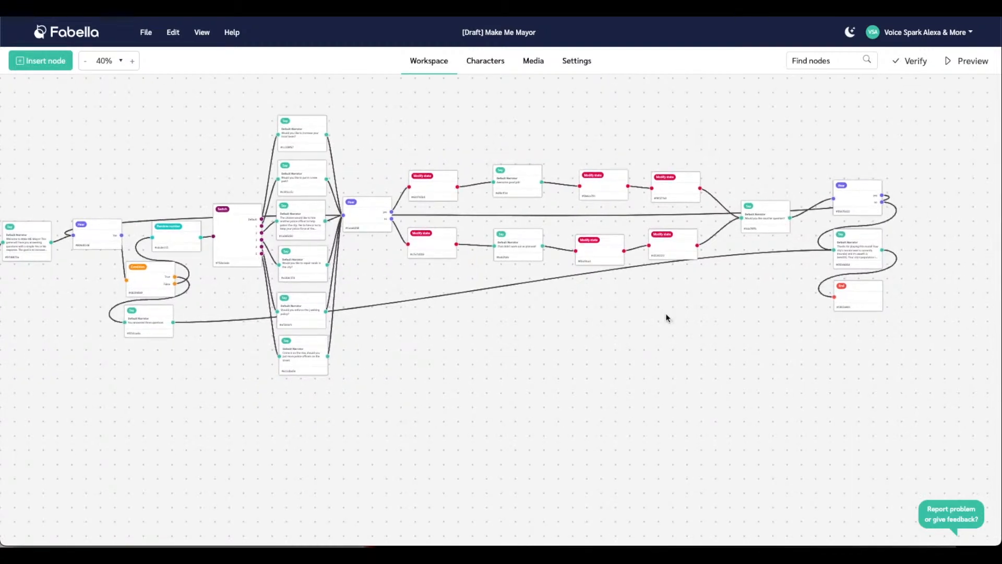
click(882, 197)
drag(881, 197, 125, 283)
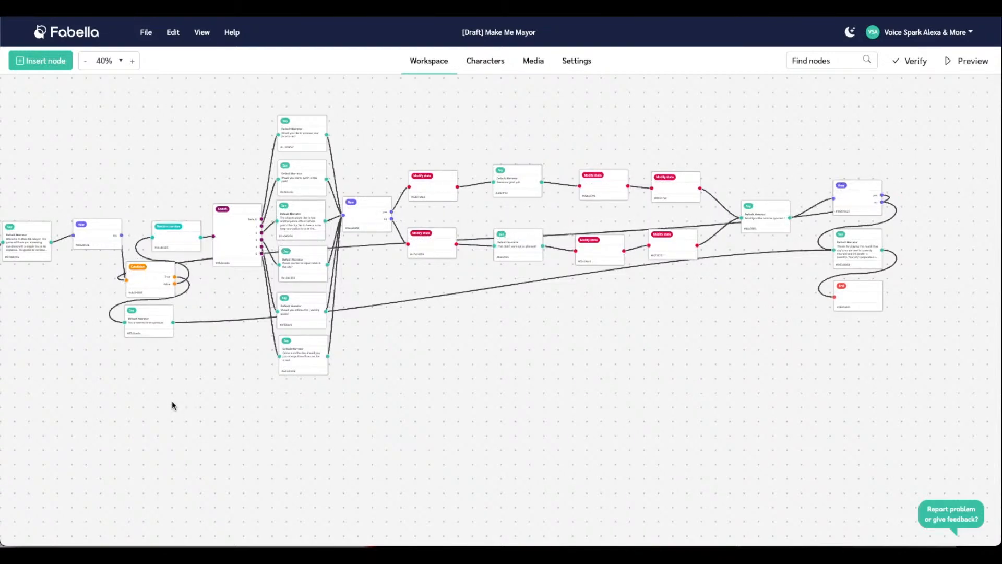
Step: Verify the project and rerun the preview, answering yes to three questions and each follow-up prompt until the session ends
drag(488, 390, 597, 389)
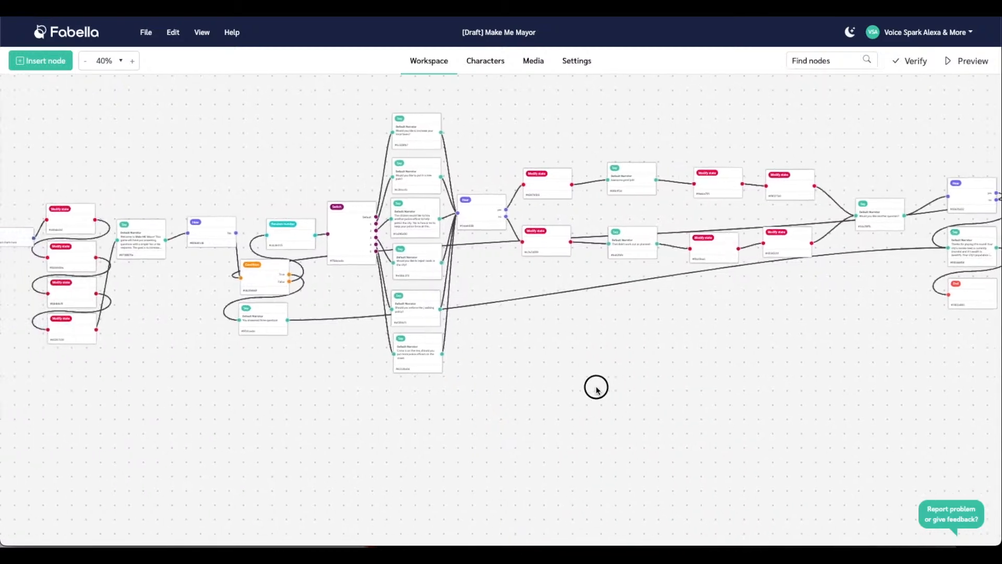
click(917, 62)
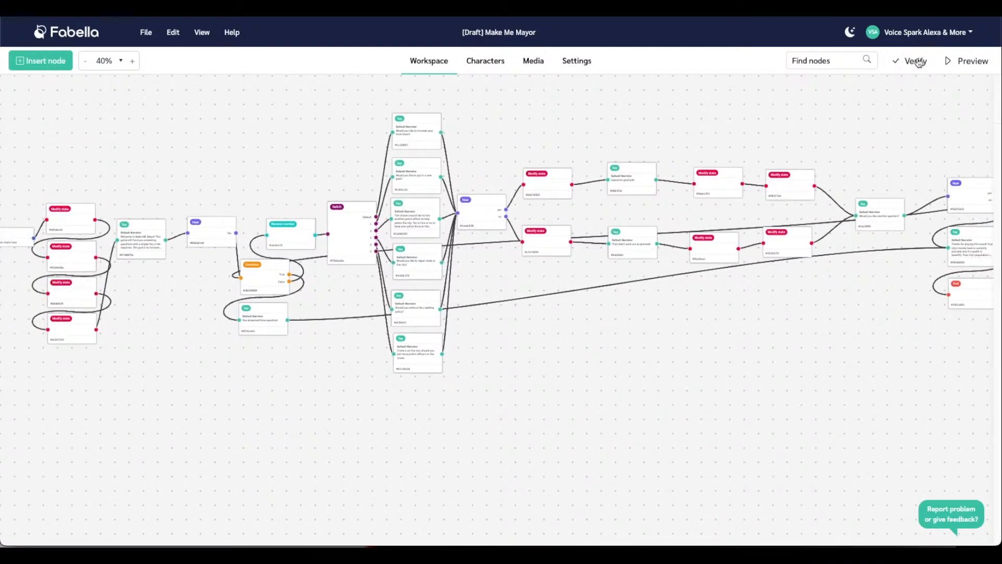
click(975, 61)
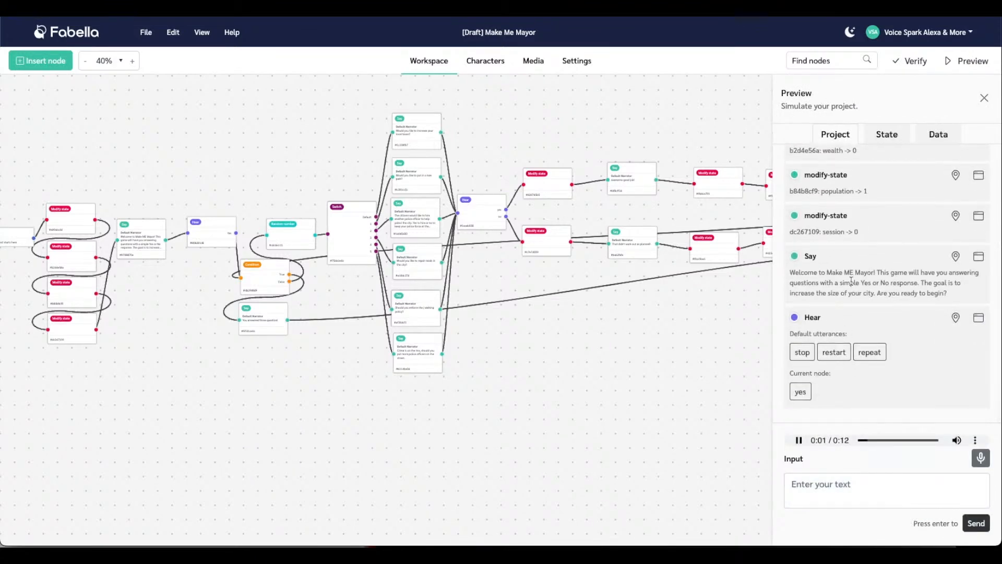
click(800, 398)
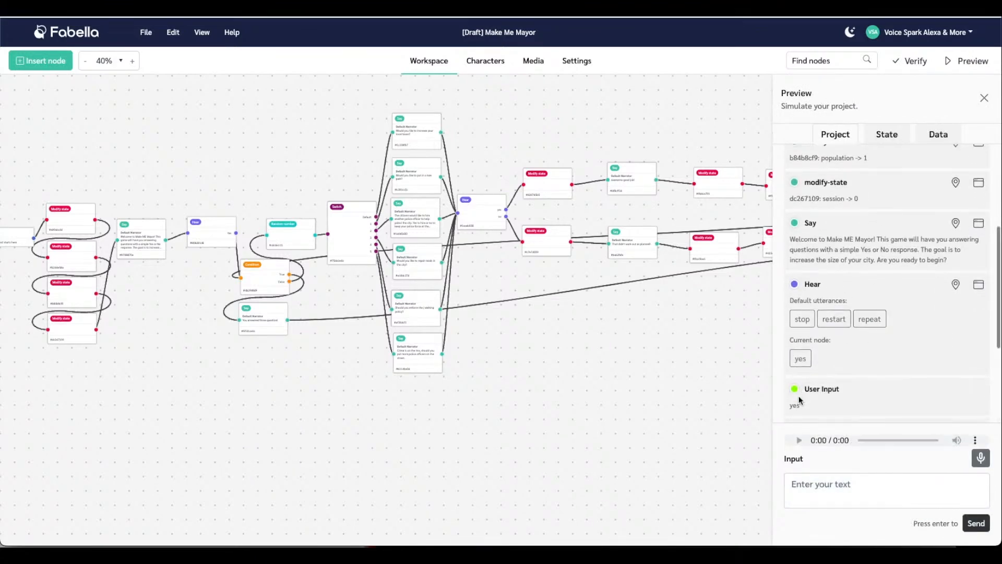
click(800, 393)
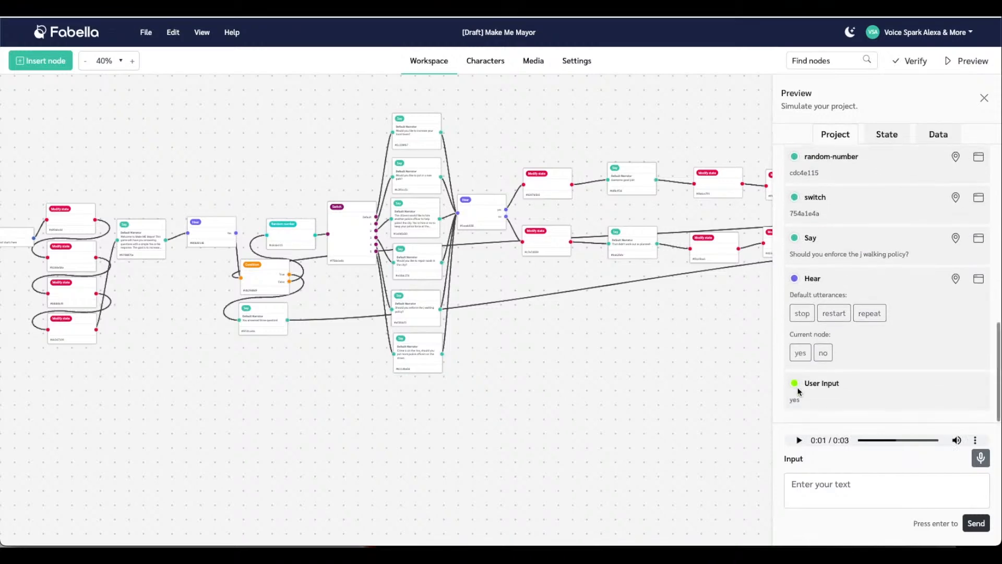
click(799, 391)
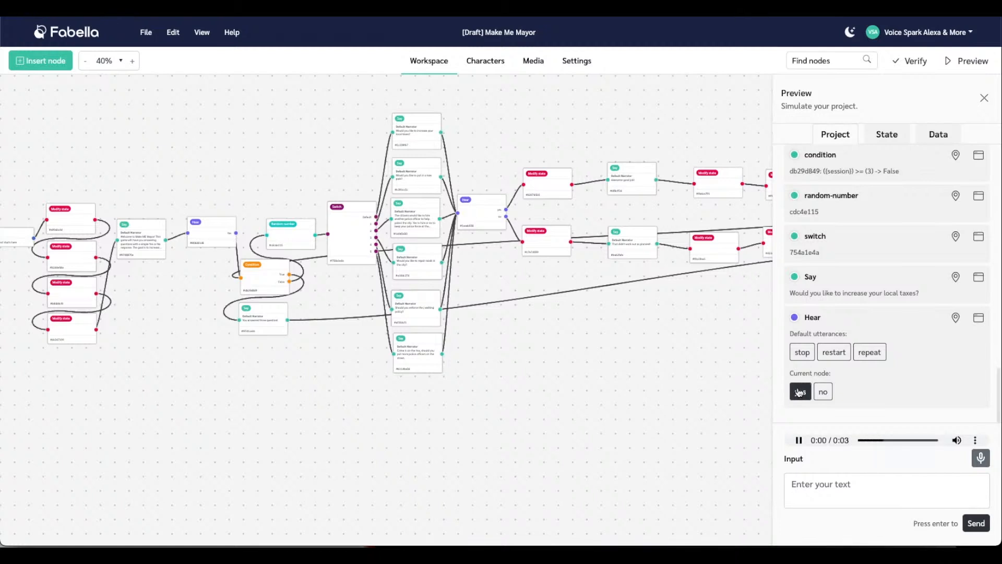
click(802, 397)
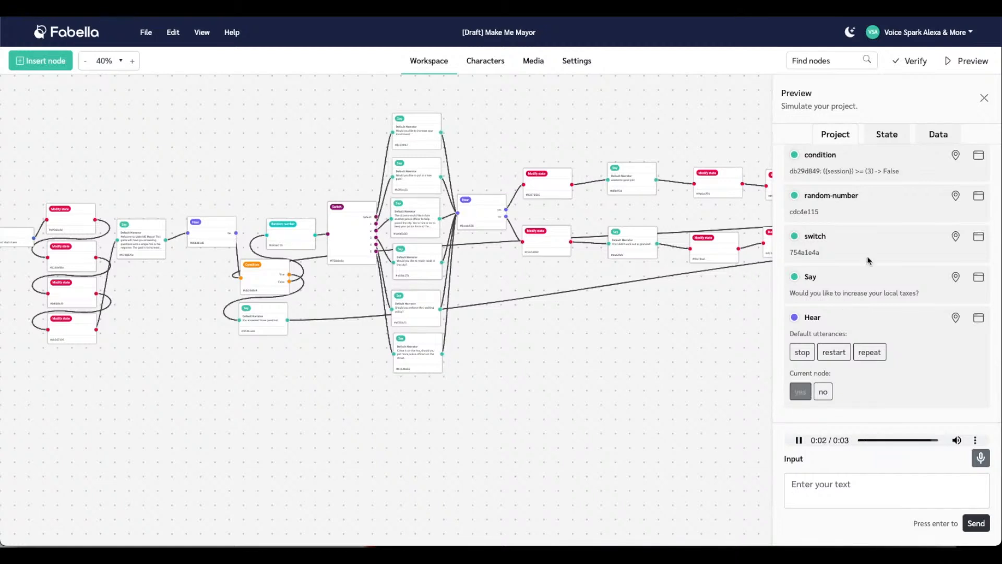
click(802, 395)
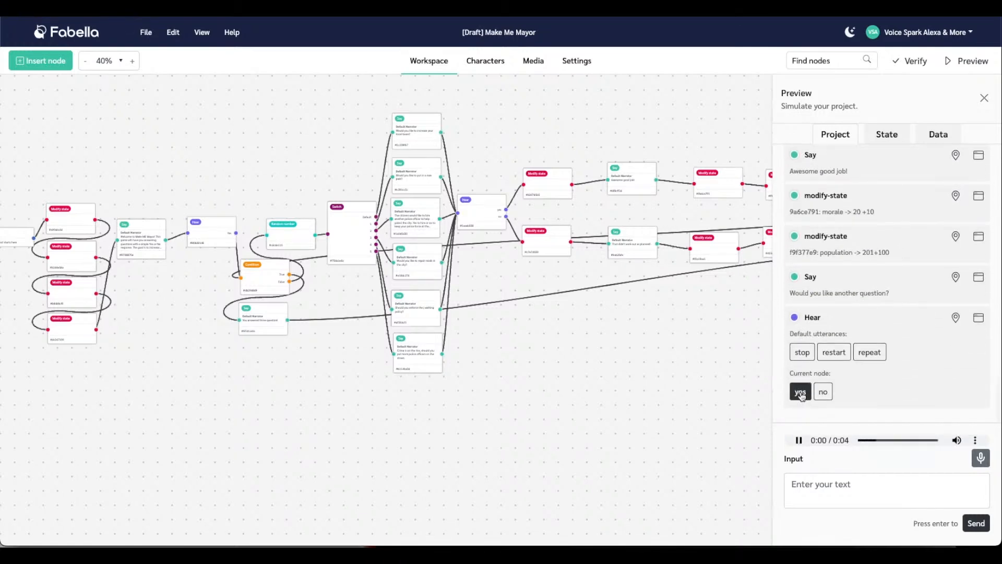
click(802, 396)
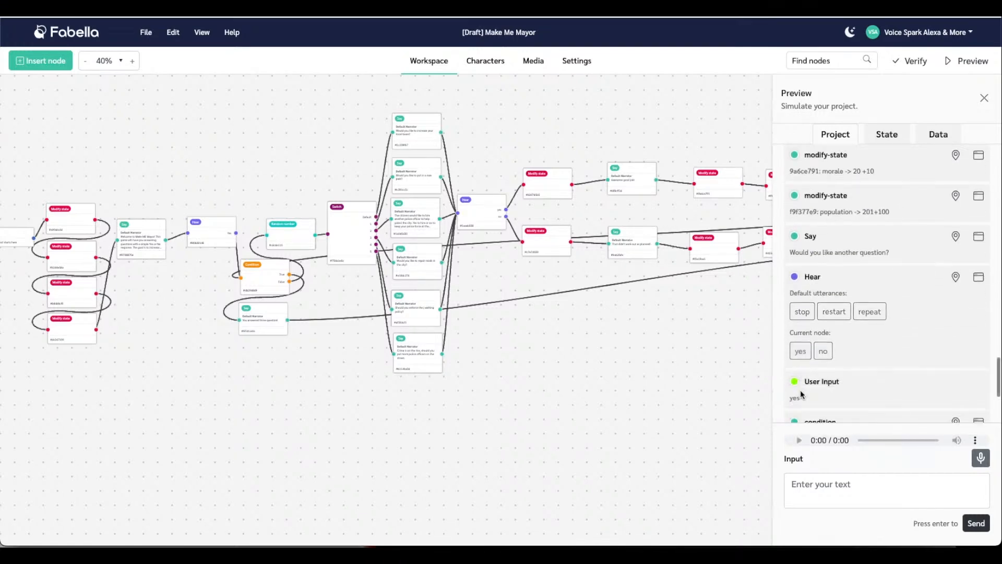
click(802, 395)
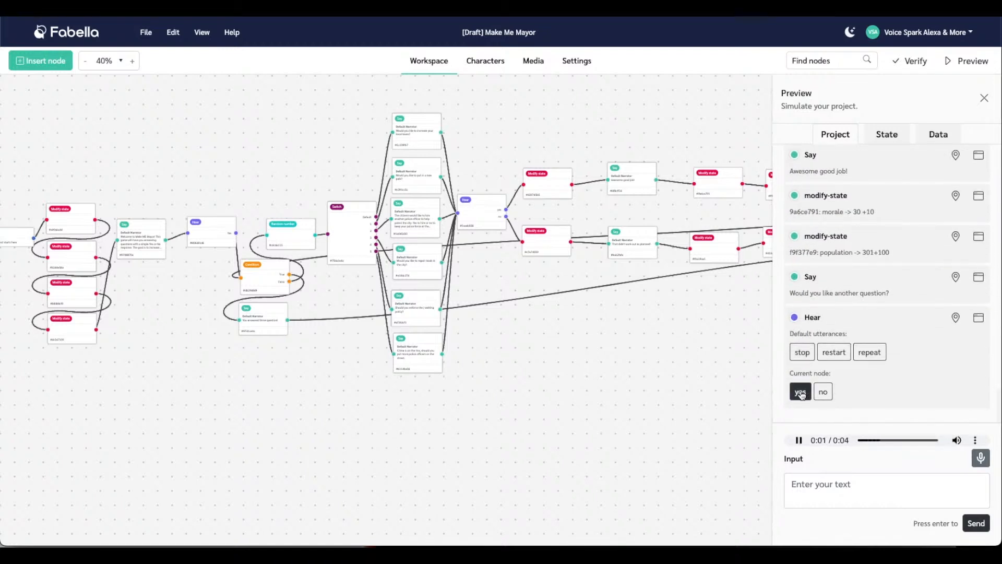
click(801, 395)
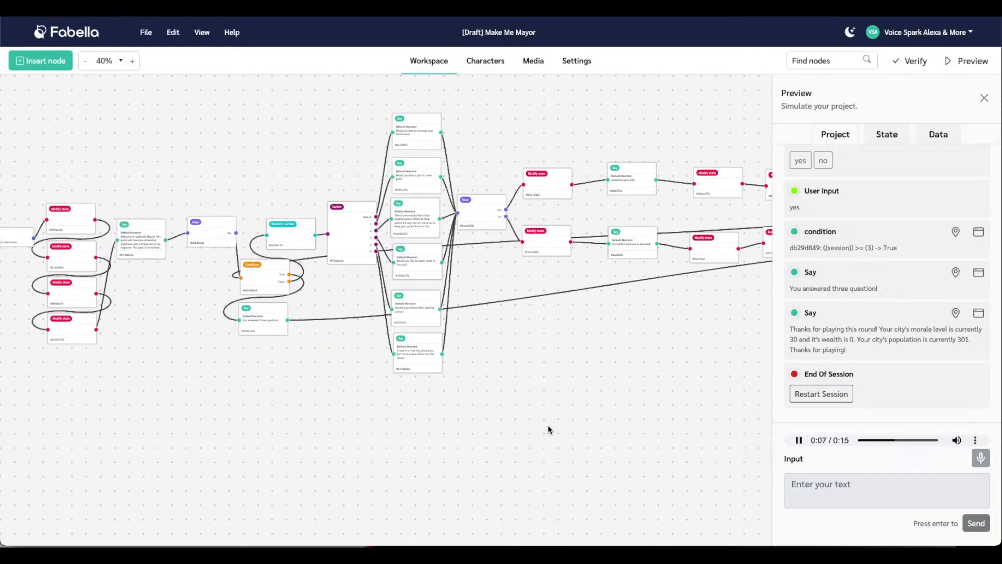
click(266, 327)
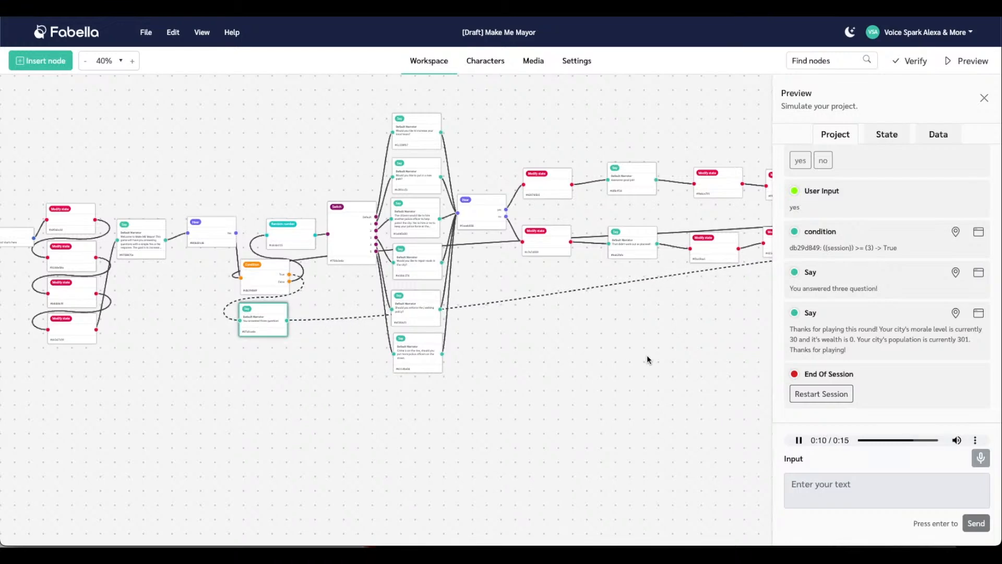
drag(556, 355, 439, 422)
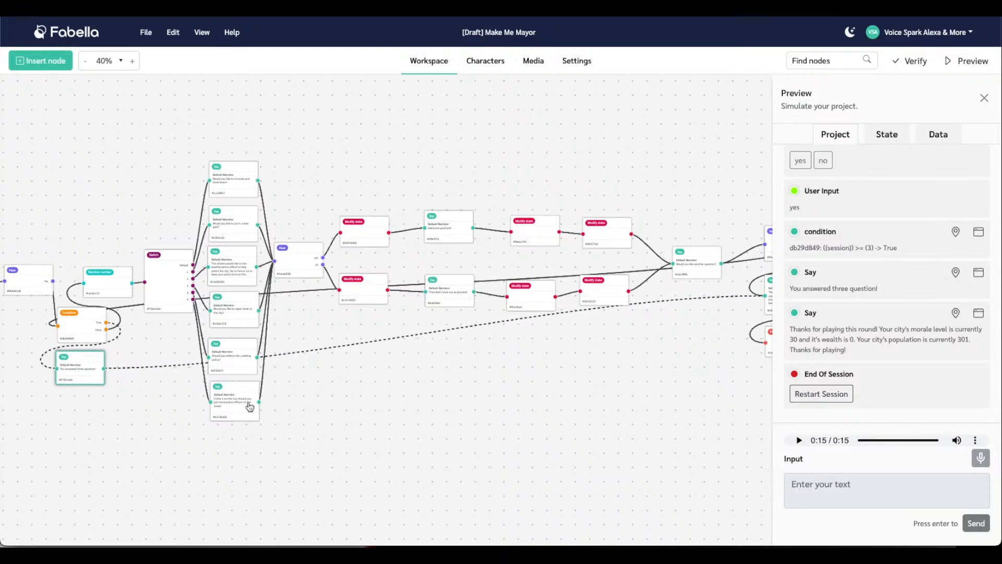
drag(193, 478, 353, 403)
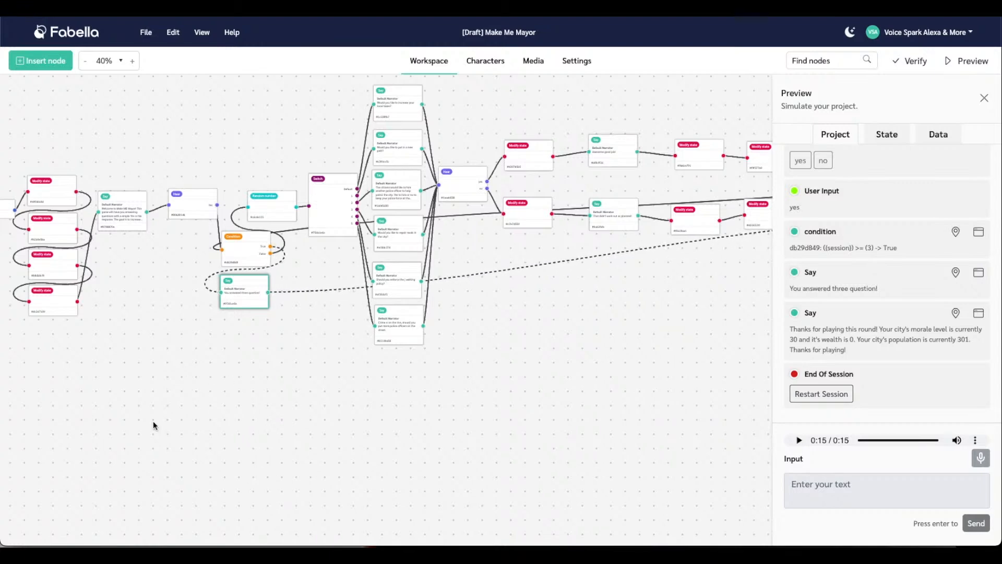
drag(218, 370, 331, 297)
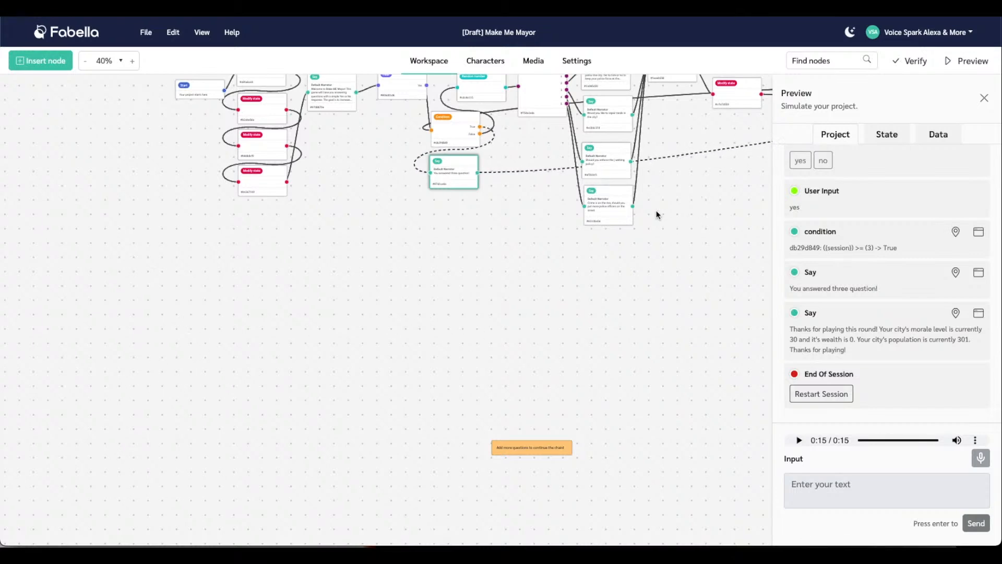
drag(689, 259, 508, 418)
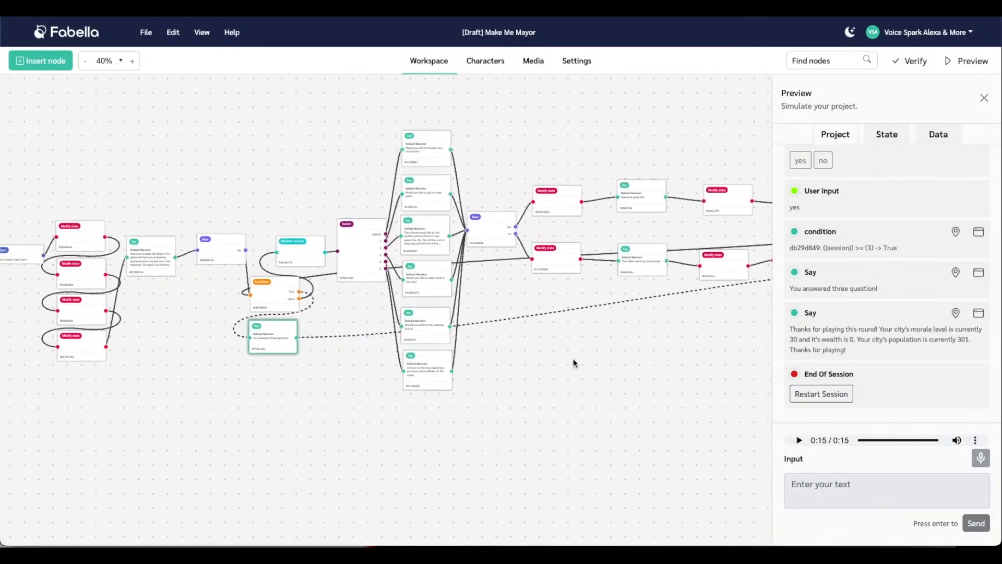
Step: Examine the no-branch Modify state nodes, the new park and local taxes Say nodes, and the yes/no Hear node following the questions
click(563, 256)
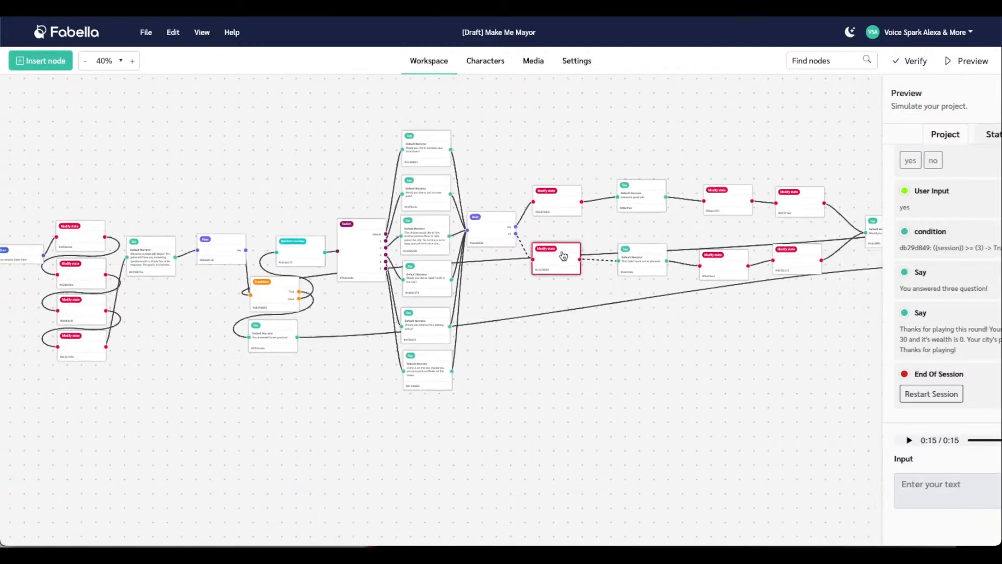
click(715, 267)
drag(707, 351, 640, 365)
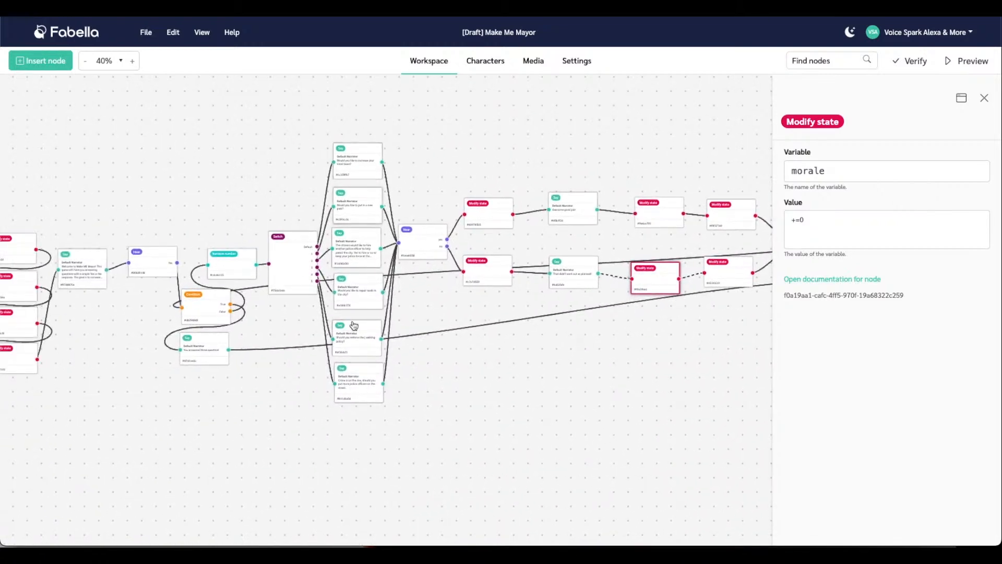
click(356, 211)
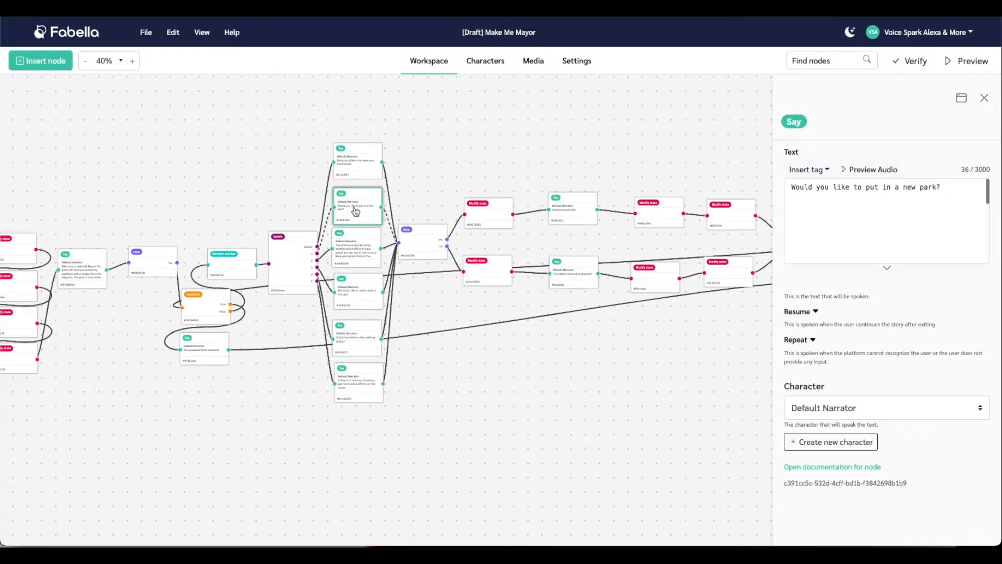
click(357, 166)
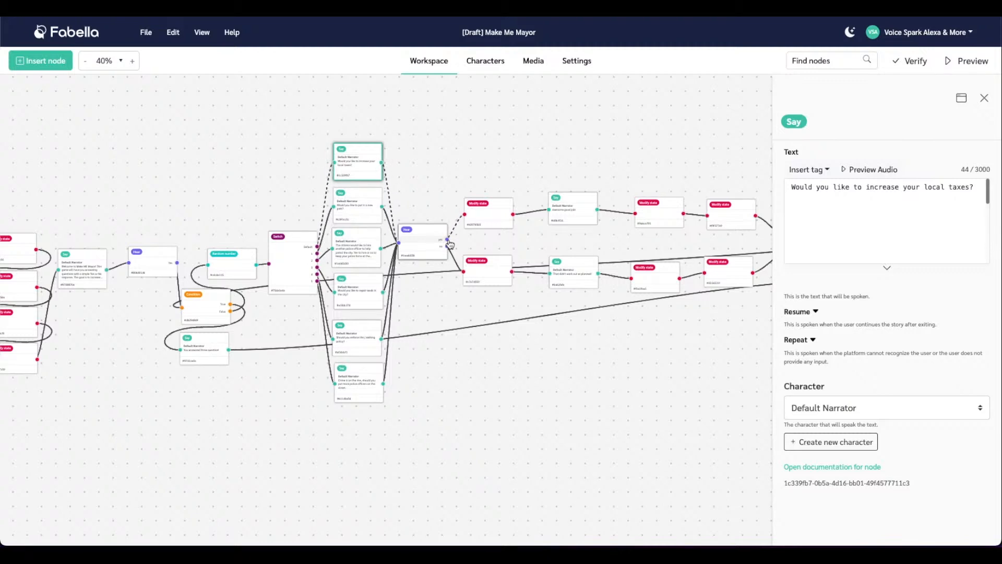
click(420, 246)
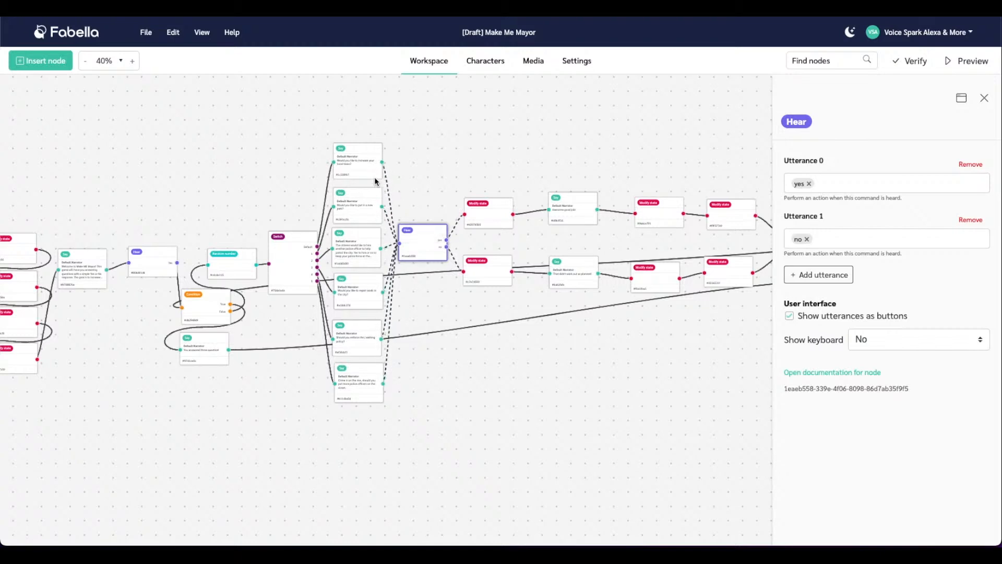
click(349, 164)
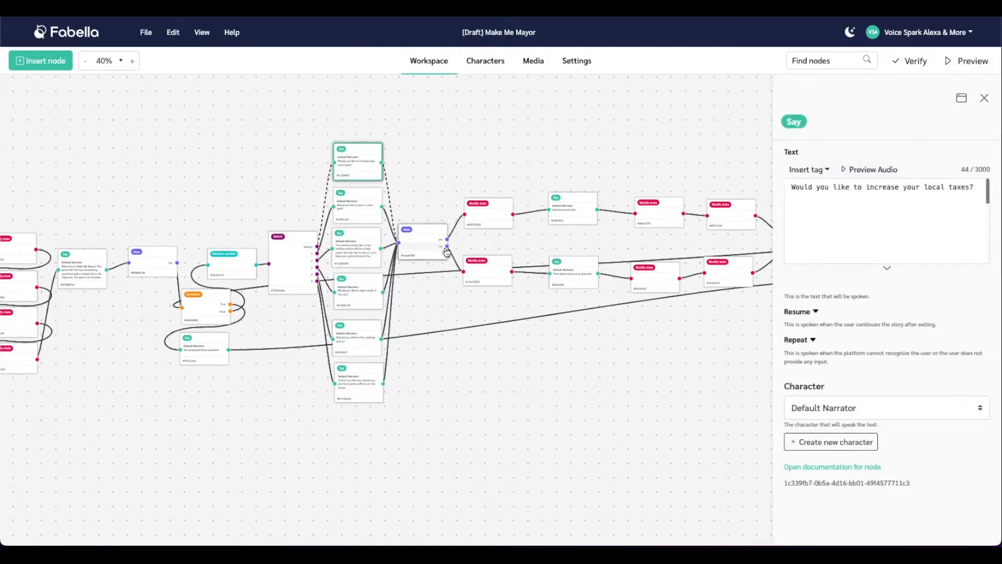